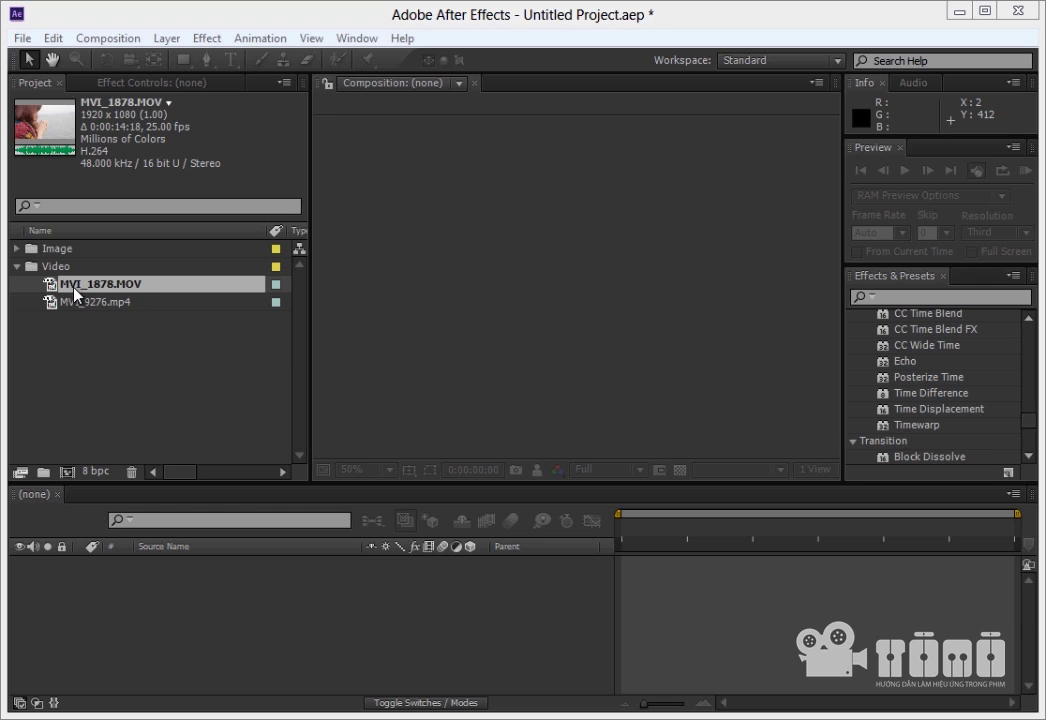
Create the MVI_1878 composition from MVI_1878.MOV and select its layer in the timeline.
{"action": "mouse_move", "coordinate": [73, 291]}
{"action": "left_mouse_down"}
{"action": "mouse_move", "coordinate": [68, 352]}
{"action": "mouse_move", "coordinate": [67, 320]}
{"action": "mouse_move", "coordinate": [79, 381]}
{"action": "left_mouse_up"}
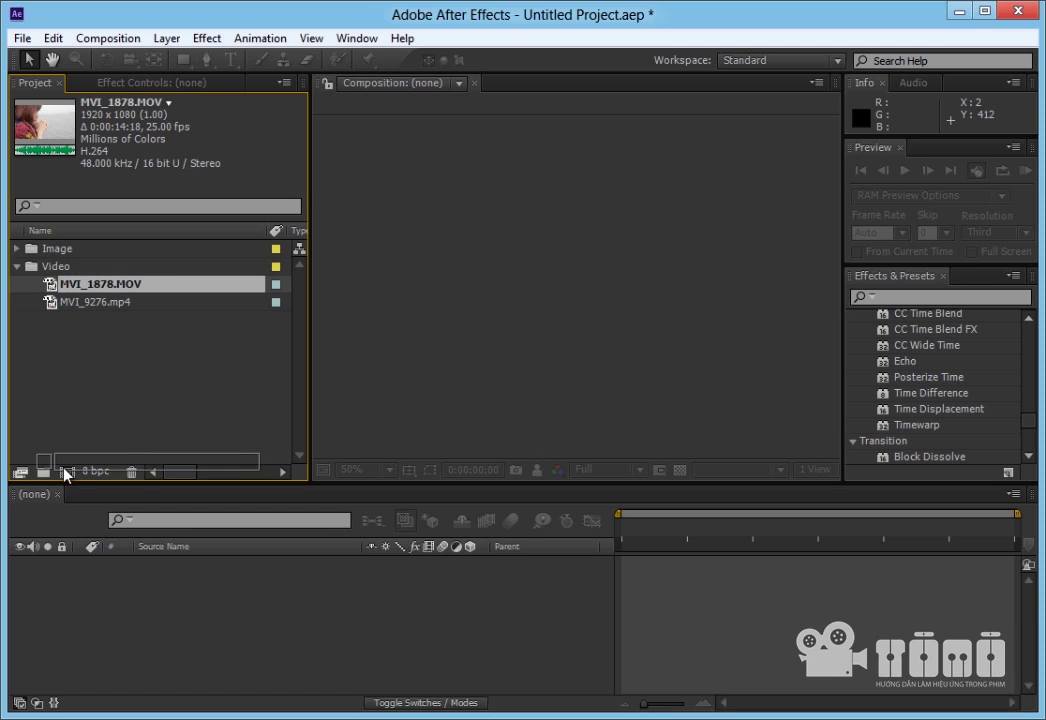
{"action": "left_click_drag", "start_coordinate": [79, 381], "coordinate": [67, 471]}
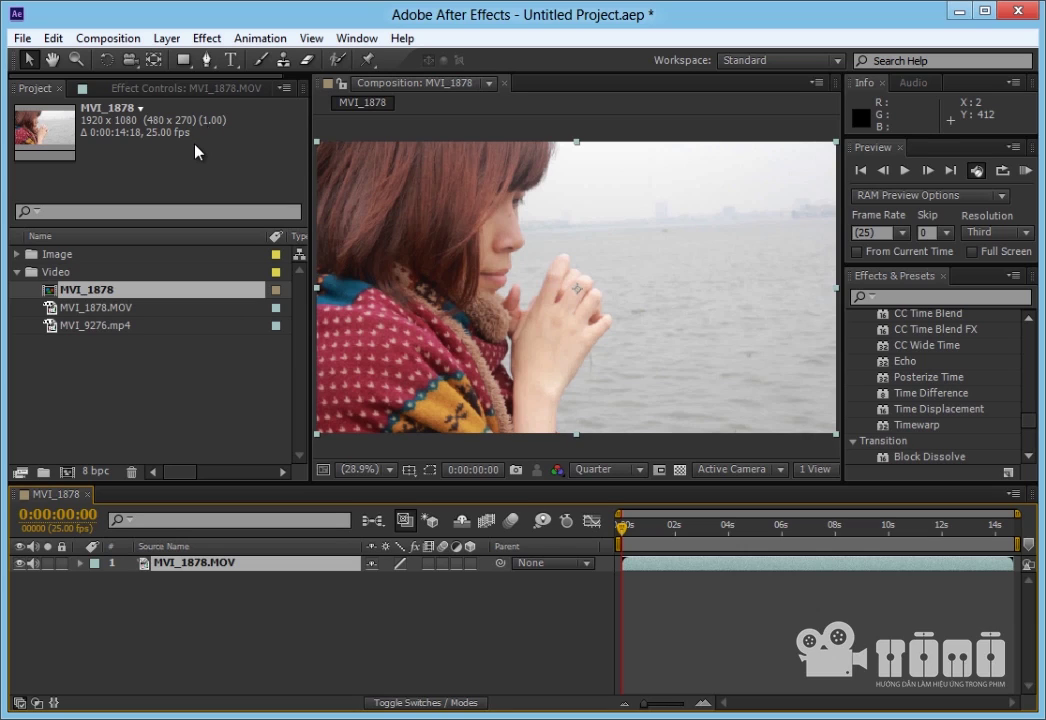
{"action": "left_click", "coordinate": [203, 632]}
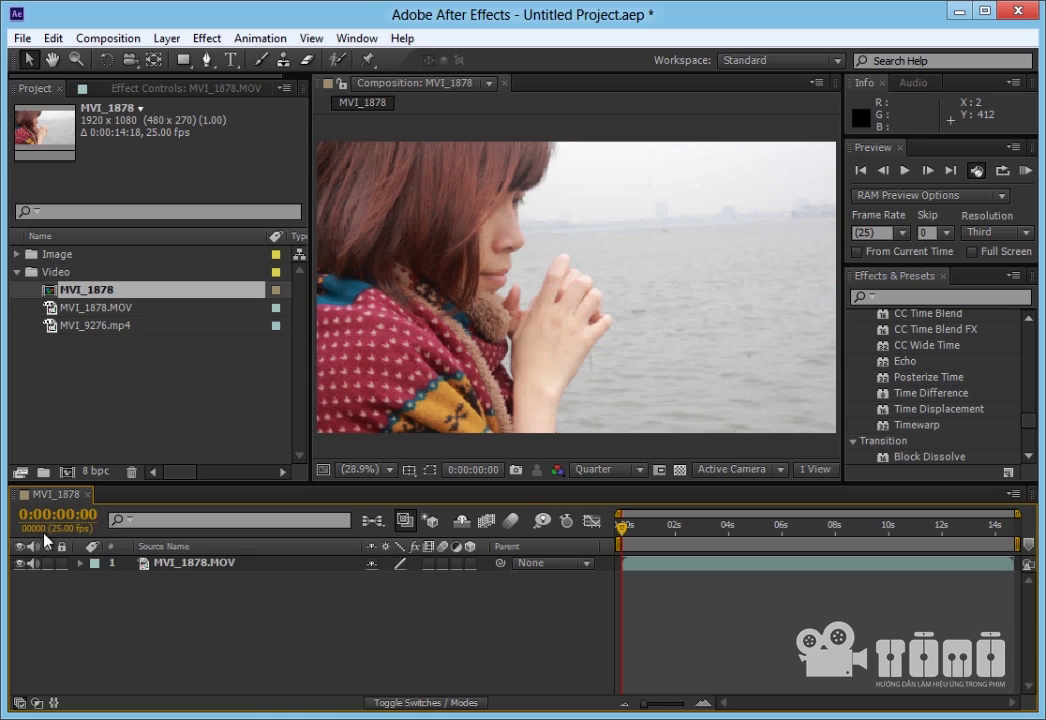
{"action": "left_click", "coordinate": [172, 565]}
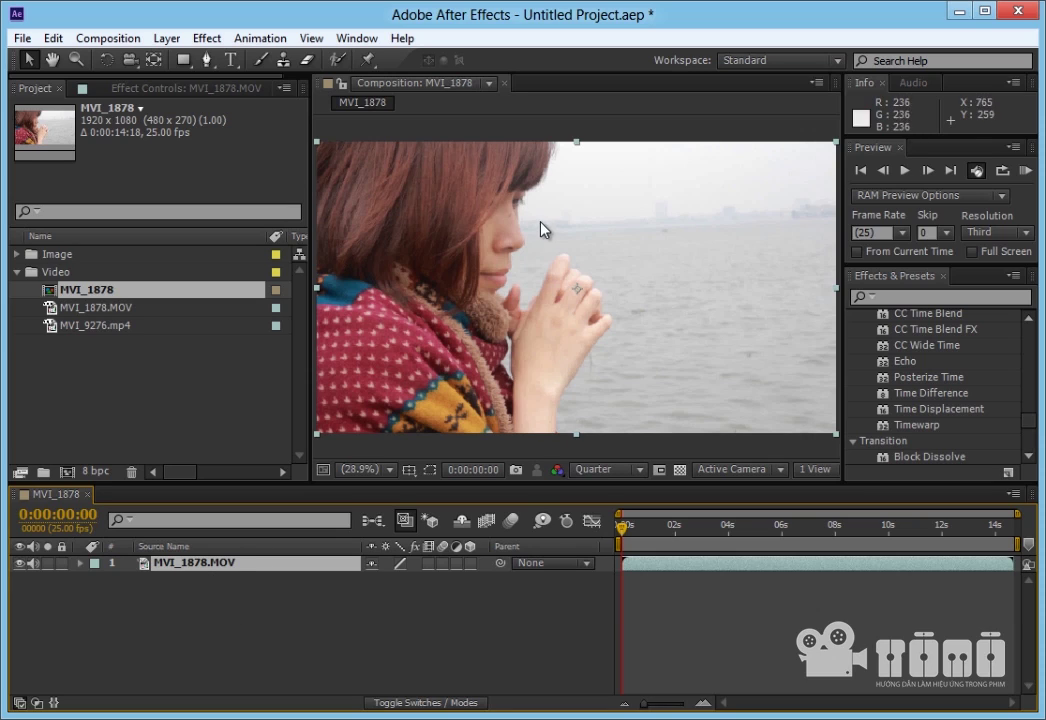
Apply the Color Correction > Levels effect to the MVI_1878.MOV layer at default values.
{"action": "left_click", "coordinate": [207, 38]}
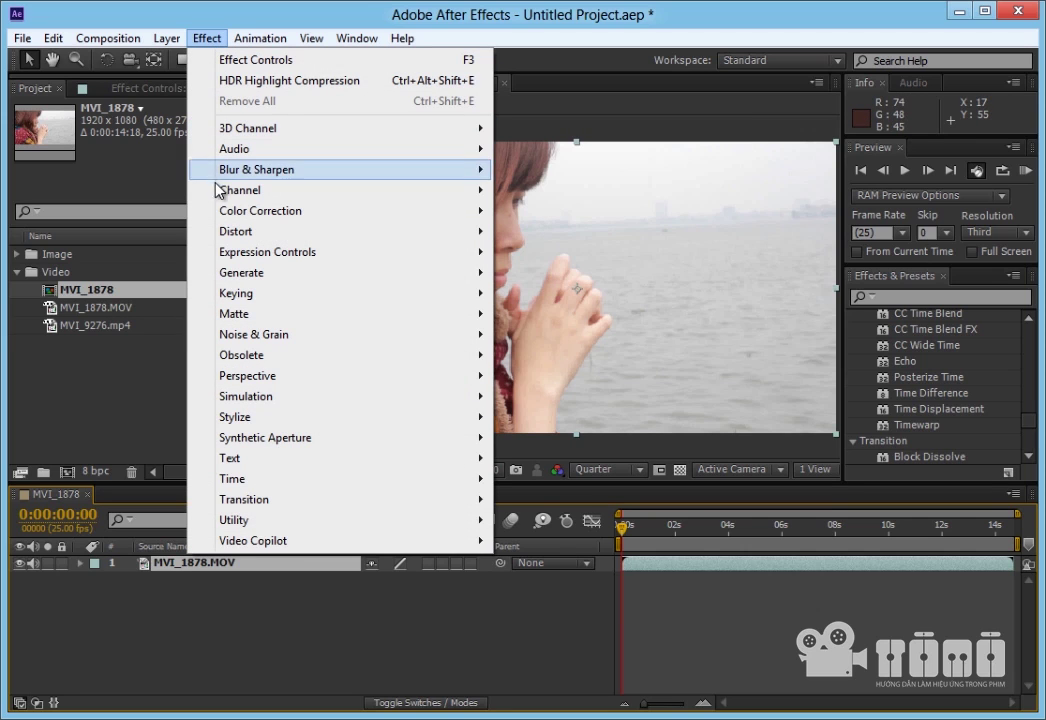
{"action": "mouse_move", "coordinate": [220, 212]}
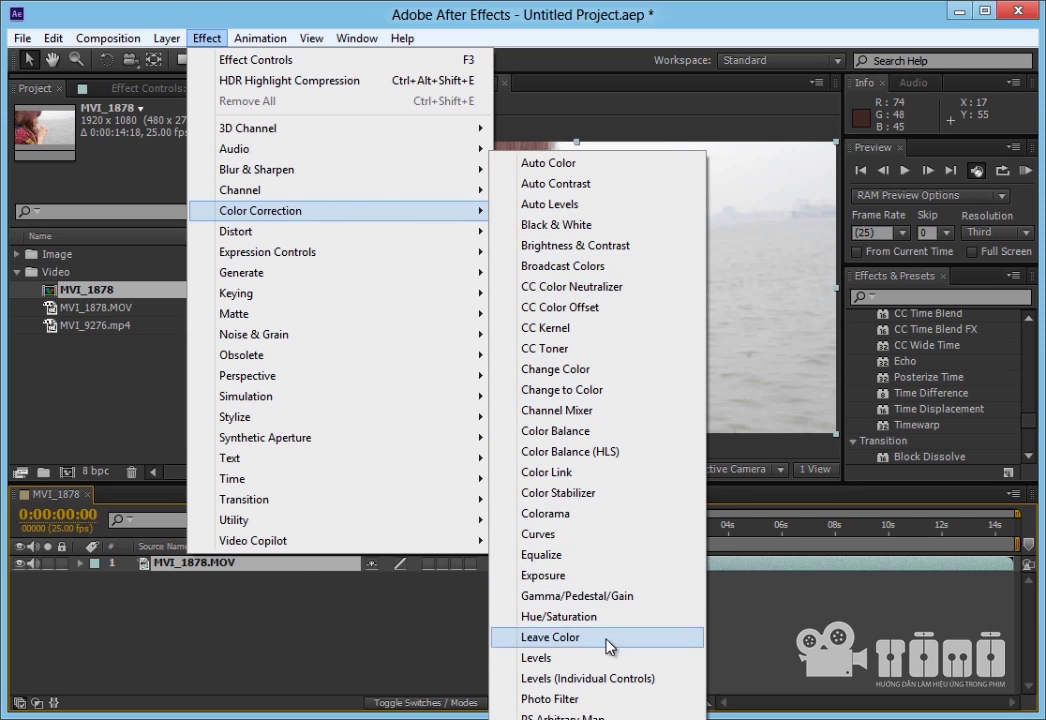
{"action": "left_click", "coordinate": [598, 659]}
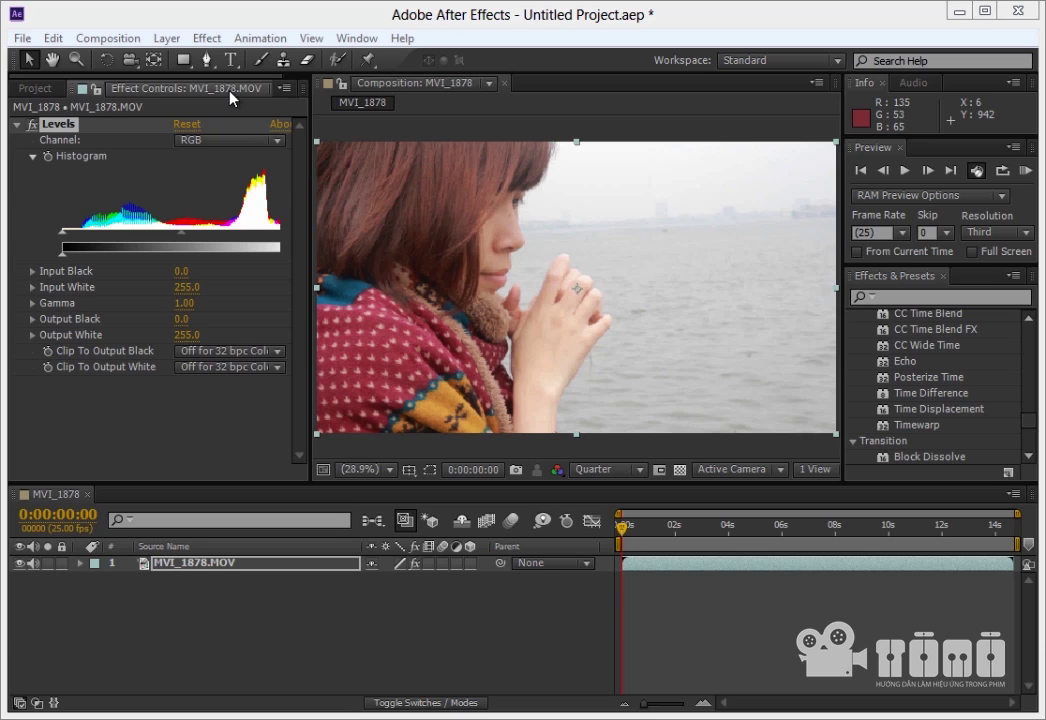
Twirl the Levels effect closed, open and closed again, then delete it from the layer.
{"action": "left_click", "coordinate": [17, 124]}
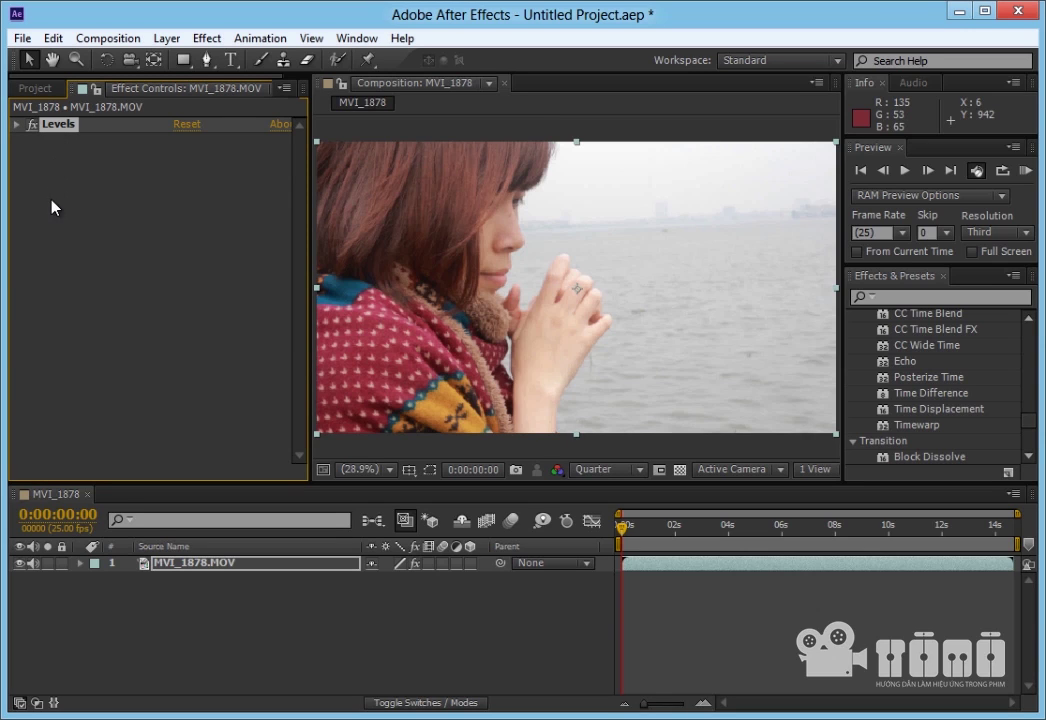
{"action": "left_click", "coordinate": [15, 125]}
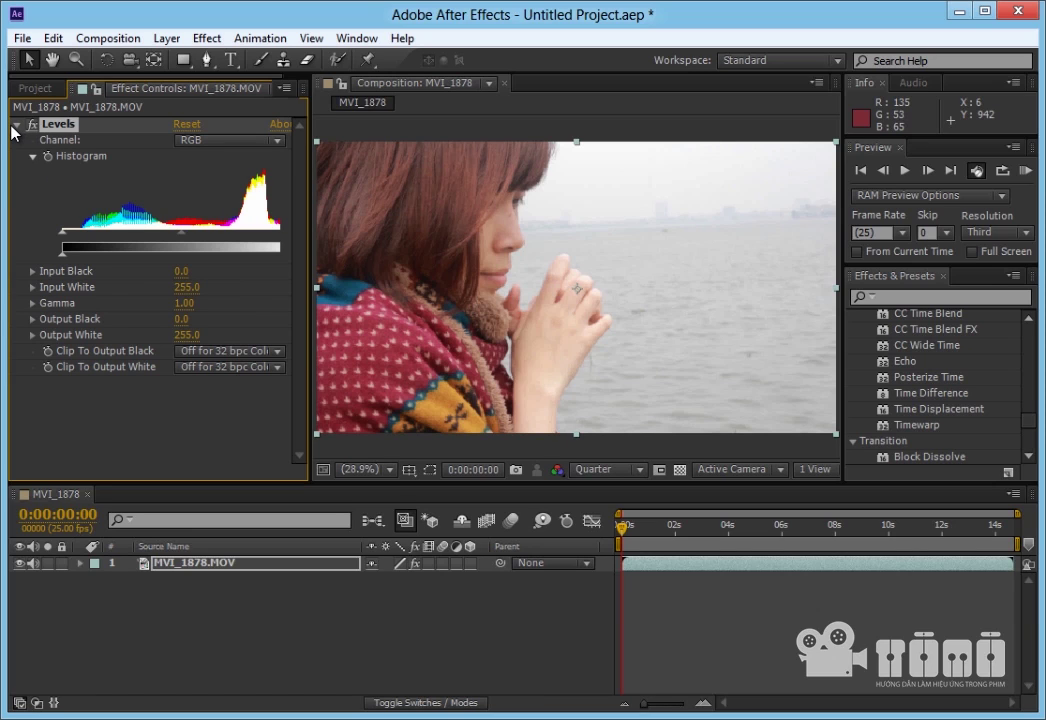
{"action": "left_click", "coordinate": [16, 125]}
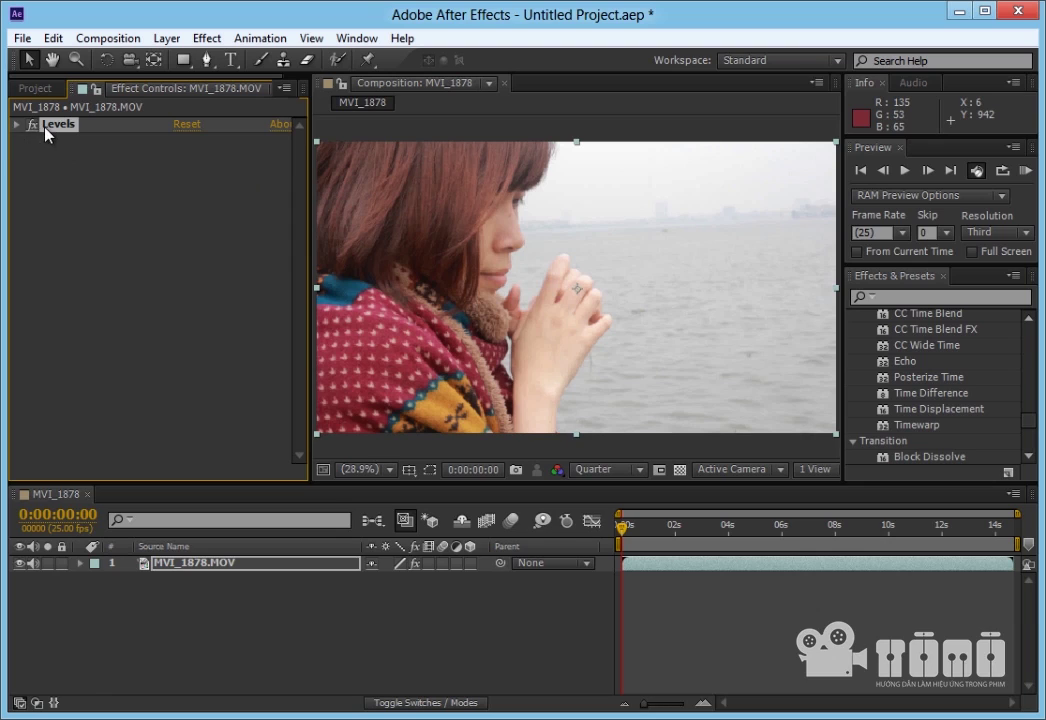
{"action": "key", "text": "Delete"}
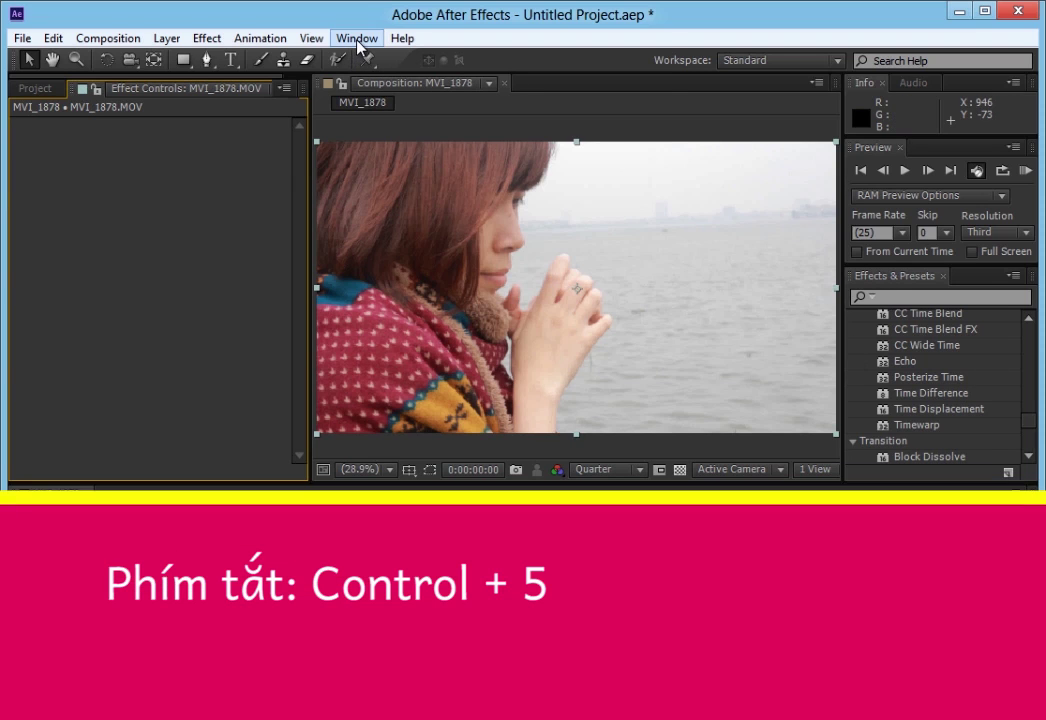
Show the Effects & Presets panel, search 'level', and apply Levels to the clip layer.
{"action": "left_click", "coordinate": [356, 40]}
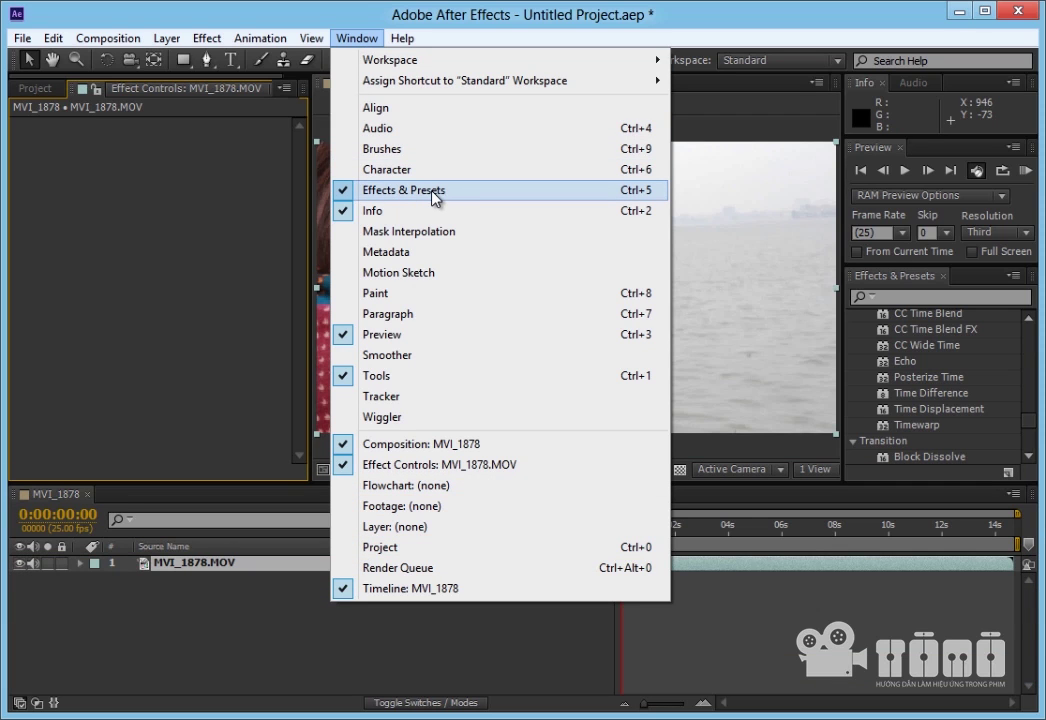
{"action": "left_click", "coordinate": [436, 198]}
{"action": "left_click", "coordinate": [917, 296]}
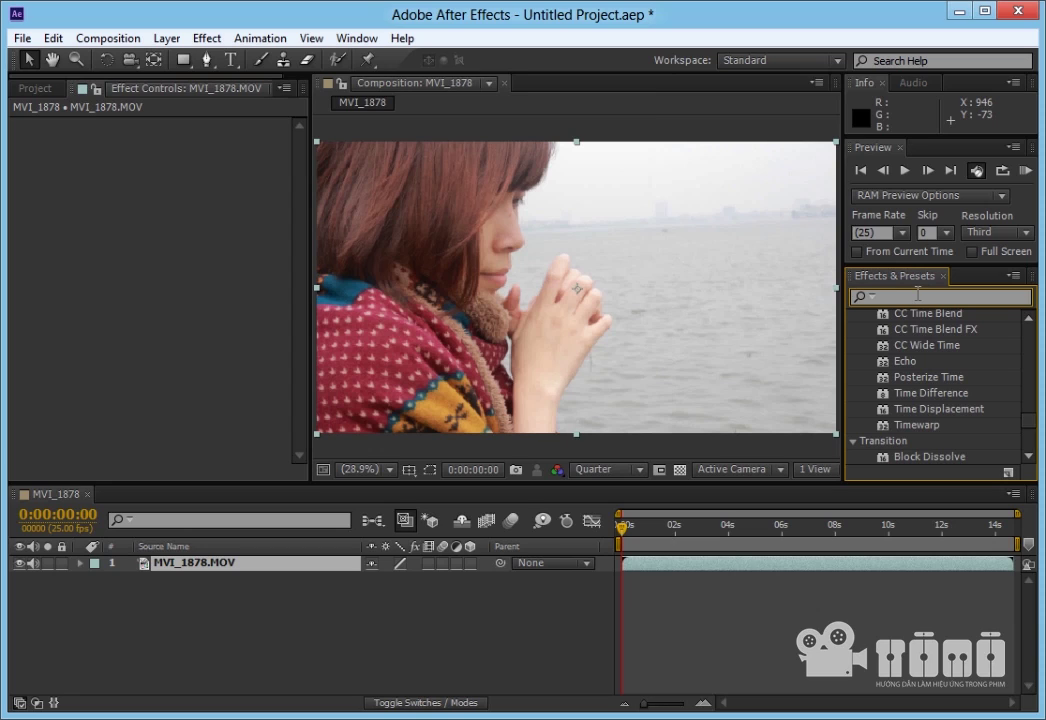
{"action": "type", "text": "level"}
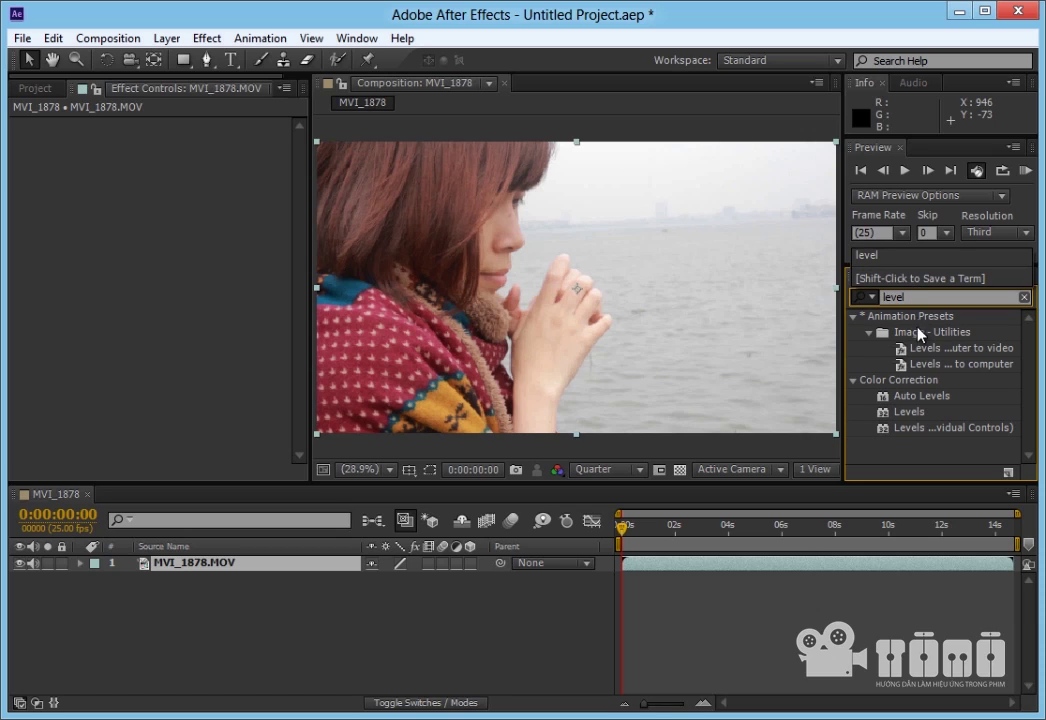
{"action": "key", "text": "Return"}
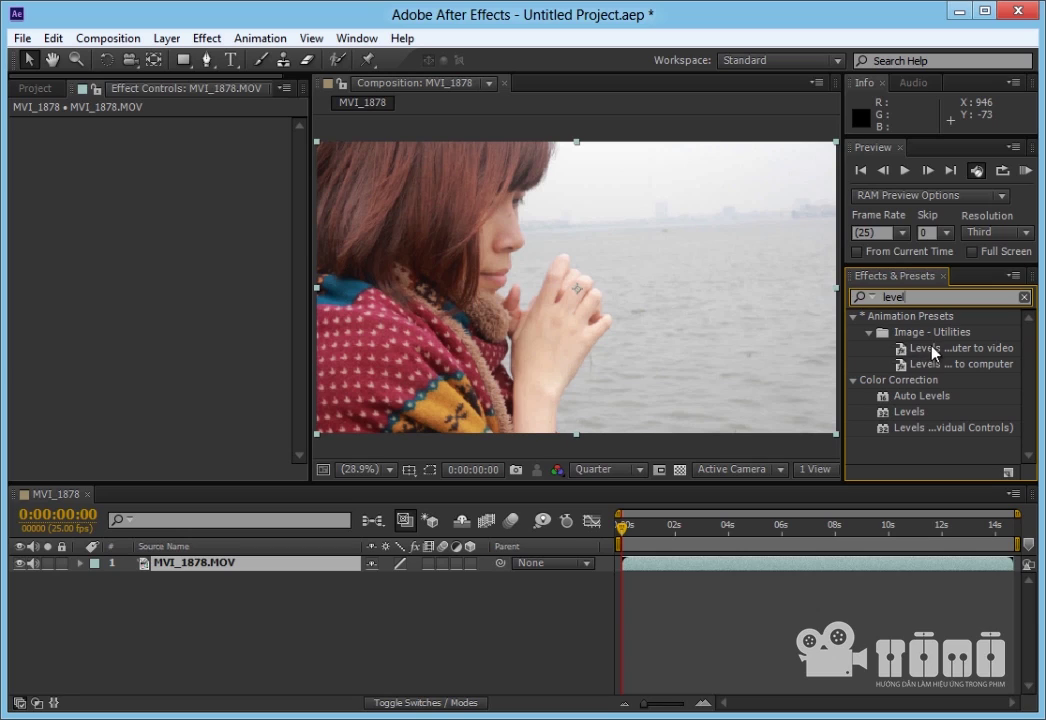
{"action": "left_click", "coordinate": [909, 412]}
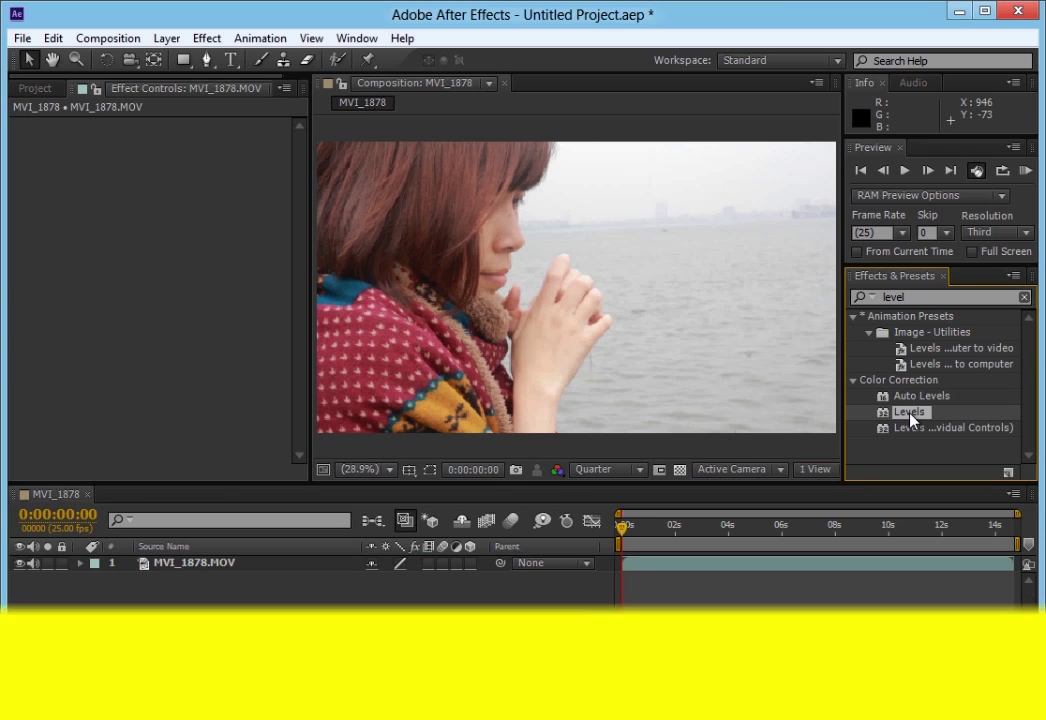
{"action": "left_click_drag", "start_coordinate": [911, 419], "coordinate": [234, 566]}
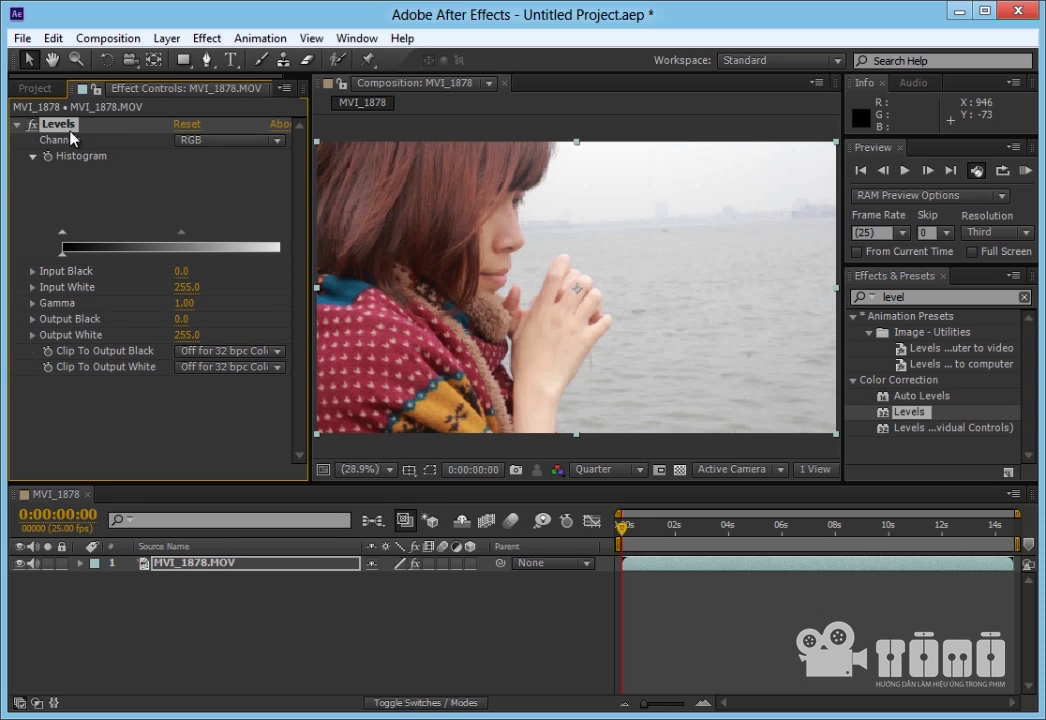
Collapse and re-expand the Levels effect properties in Effect Controls.
{"action": "left_click", "coordinate": [207, 38]}
{"action": "left_click", "coordinate": [218, 40]}
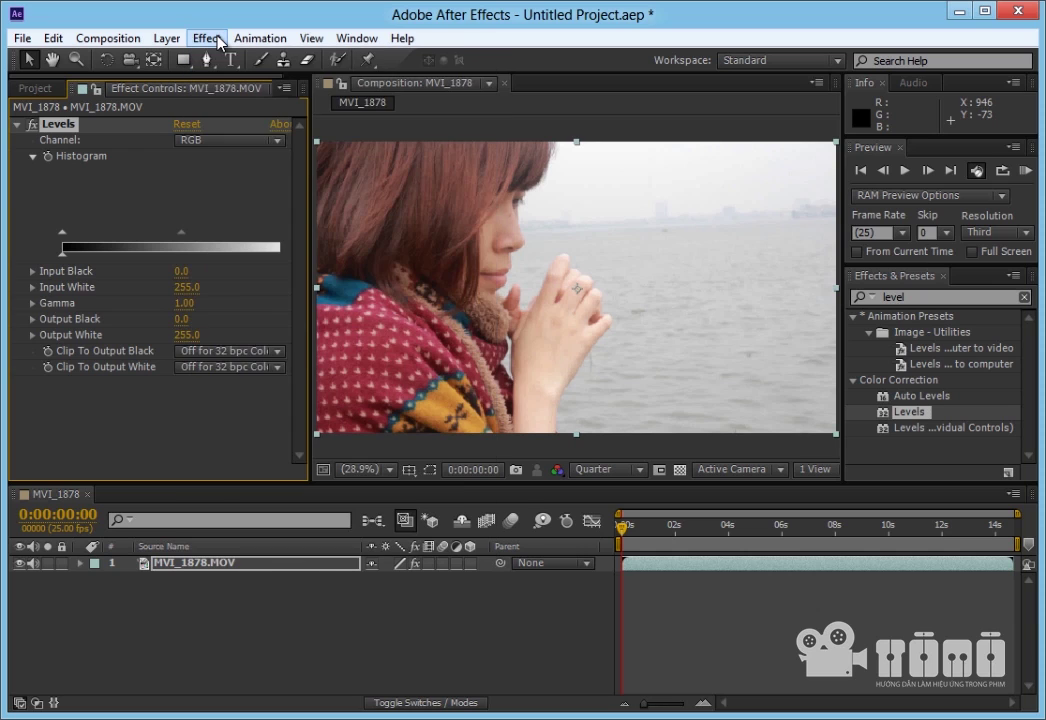
{"action": "left_click", "coordinate": [17, 125]}
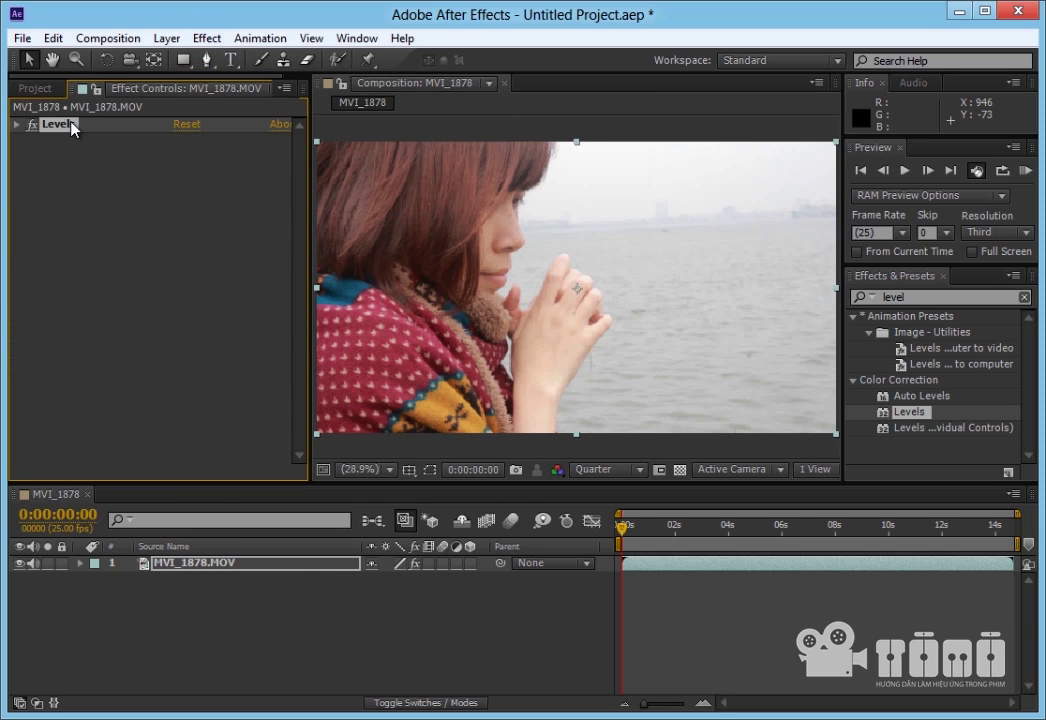
{"action": "left_click", "coordinate": [17, 126]}
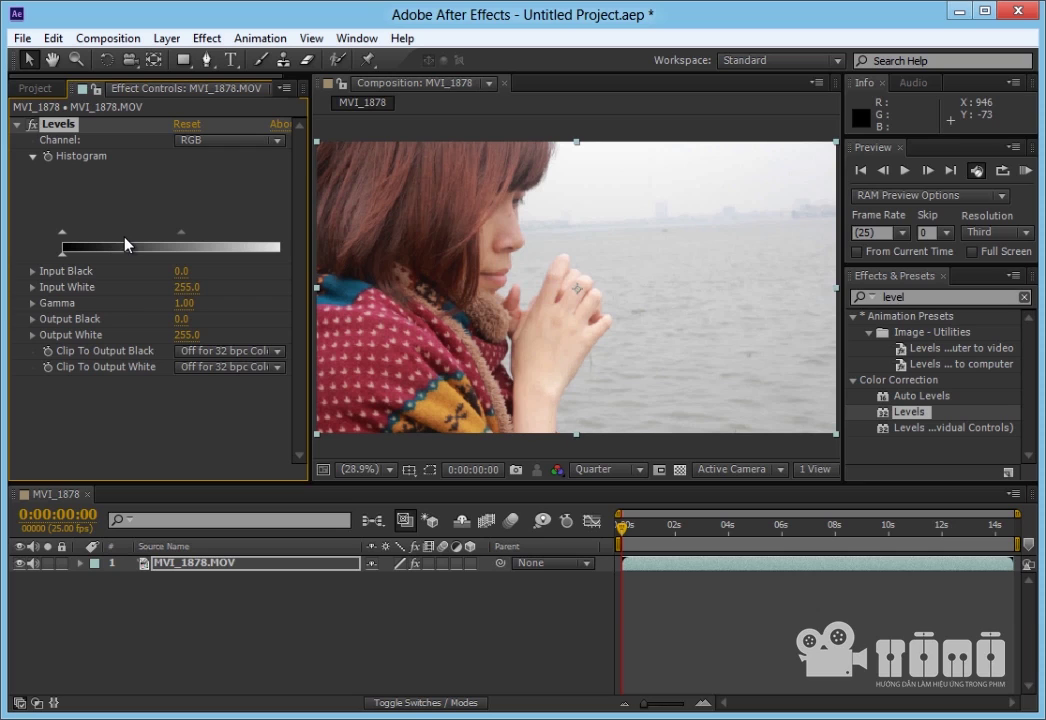
{"action": "key", "text": "ctrl+5"}
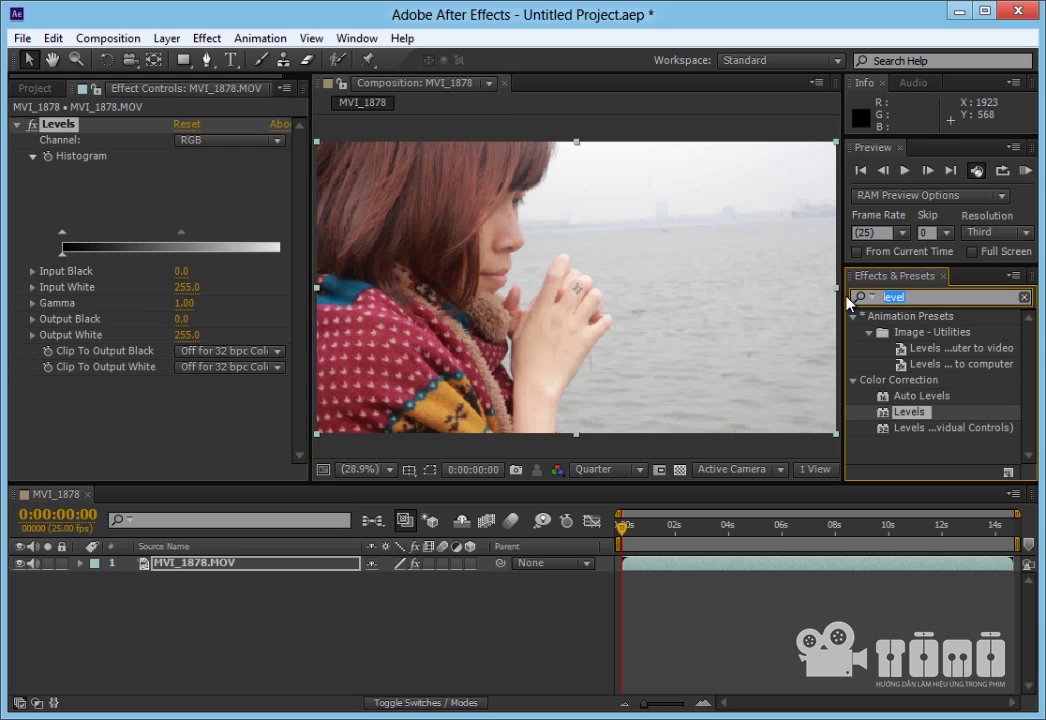
Add Fast Blur below Levels via a 'blur' search and collapse both effects.
{"action": "type", "text": "blur"}
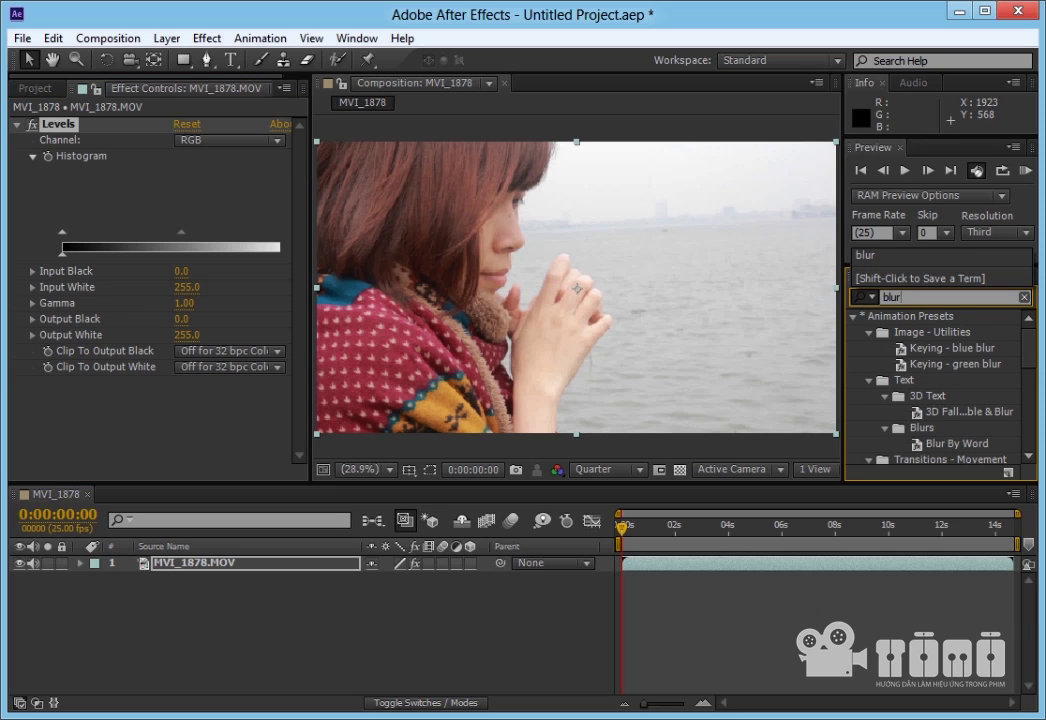
{"action": "left_click_drag", "start_coordinate": [915, 414], "coordinate": [273, 425]}
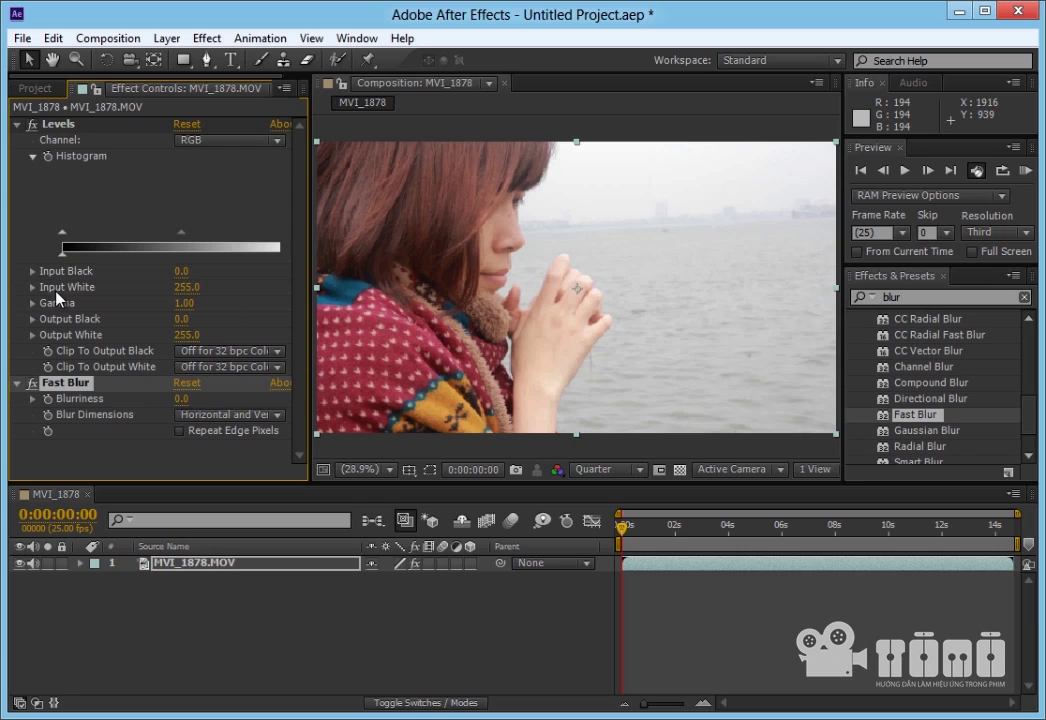
{"action": "left_click", "coordinate": [16, 124]}
{"action": "left_click", "coordinate": [16, 140]}
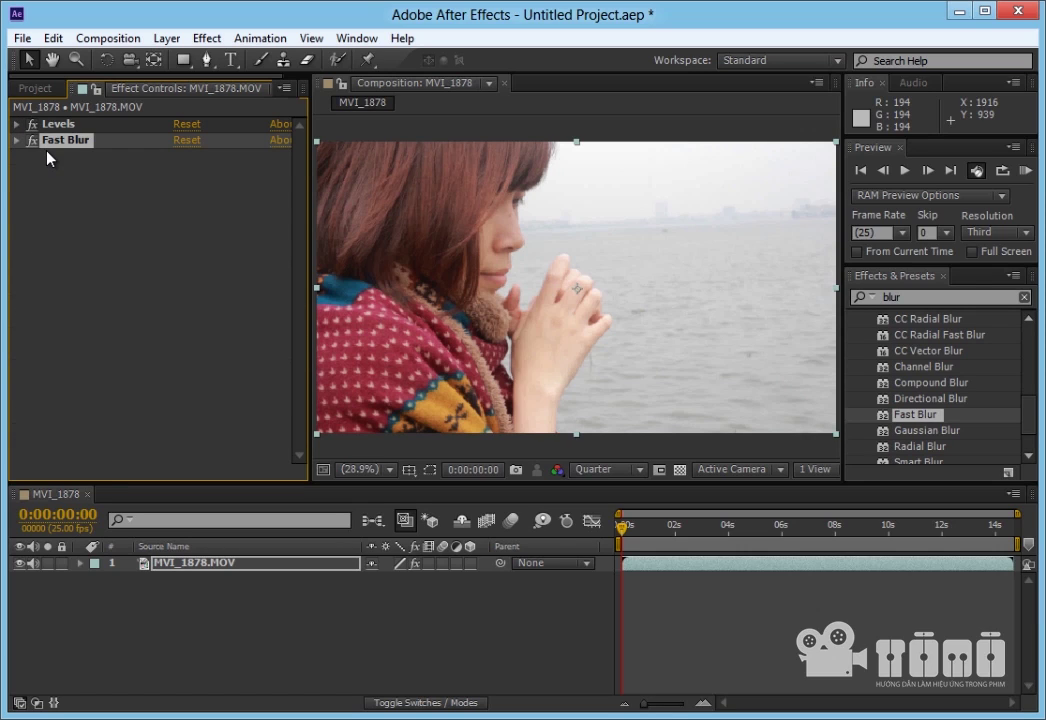
Select Levels and Fast Blur in turn, then expand the Levels settings.
{"action": "left_click", "coordinate": [60, 124]}
{"action": "left_click", "coordinate": [66, 140]}
{"action": "left_click", "coordinate": [64, 127]}
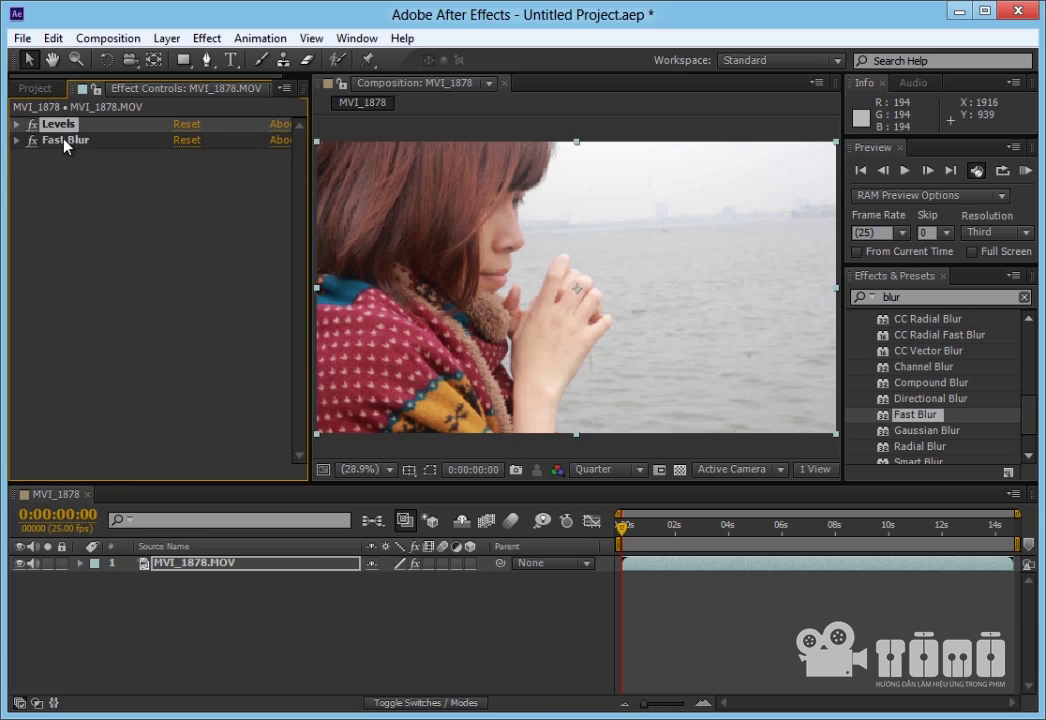
{"action": "left_click", "coordinate": [64, 141]}
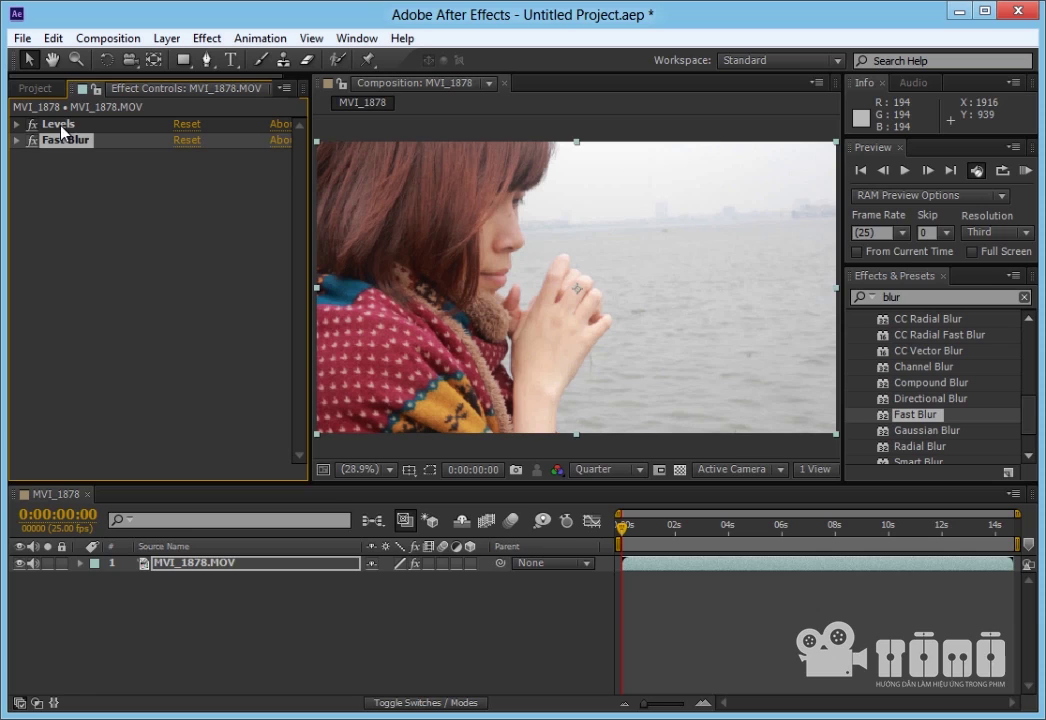
{"action": "left_click", "coordinate": [62, 125]}
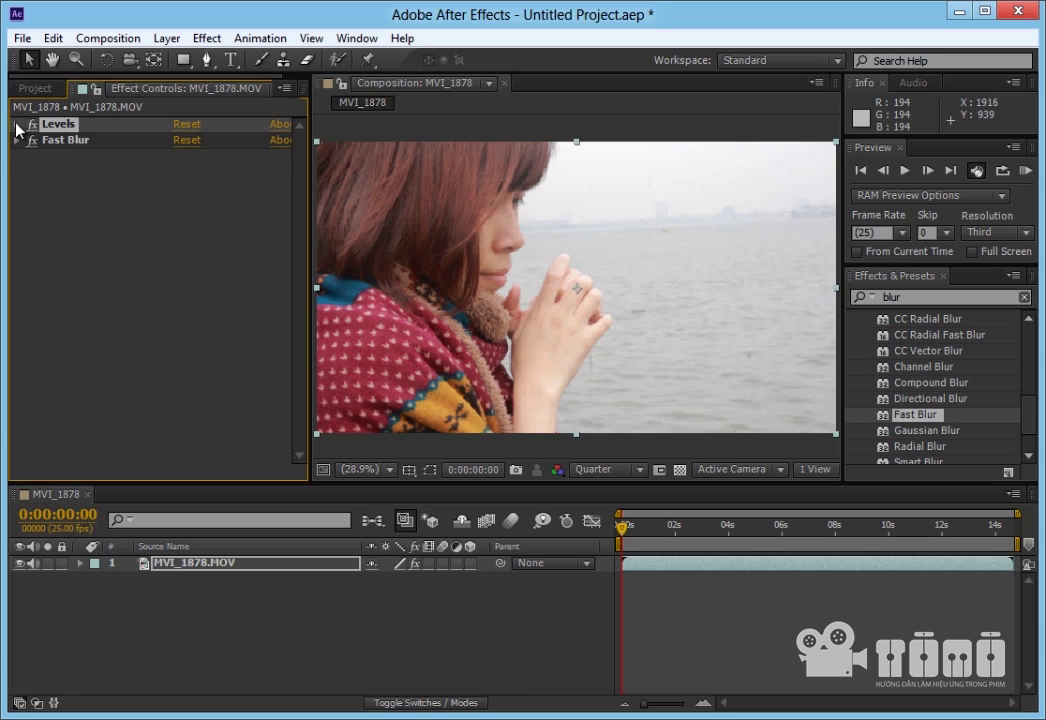
{"action": "left_click", "coordinate": [17, 126]}
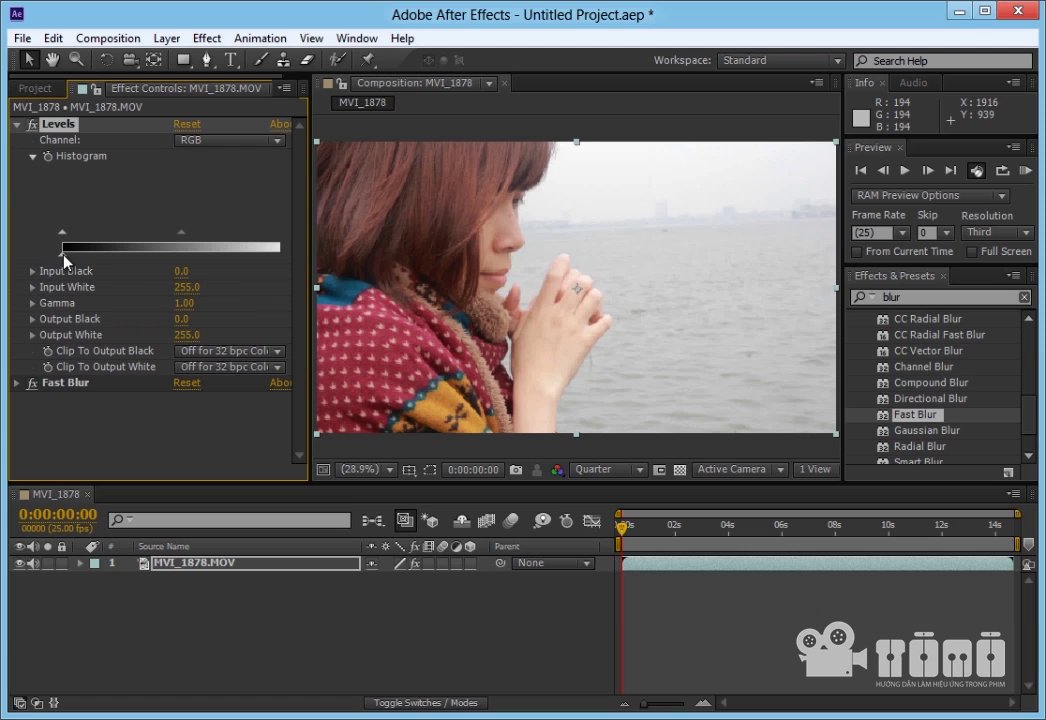
Set Levels Input Black 24.0, Input White 207.0, Fast Blur Blurriness 21.0, and move Fast Blur above Levels.
{"action": "left_click_drag", "start_coordinate": [63, 237], "coordinate": [86, 238]}
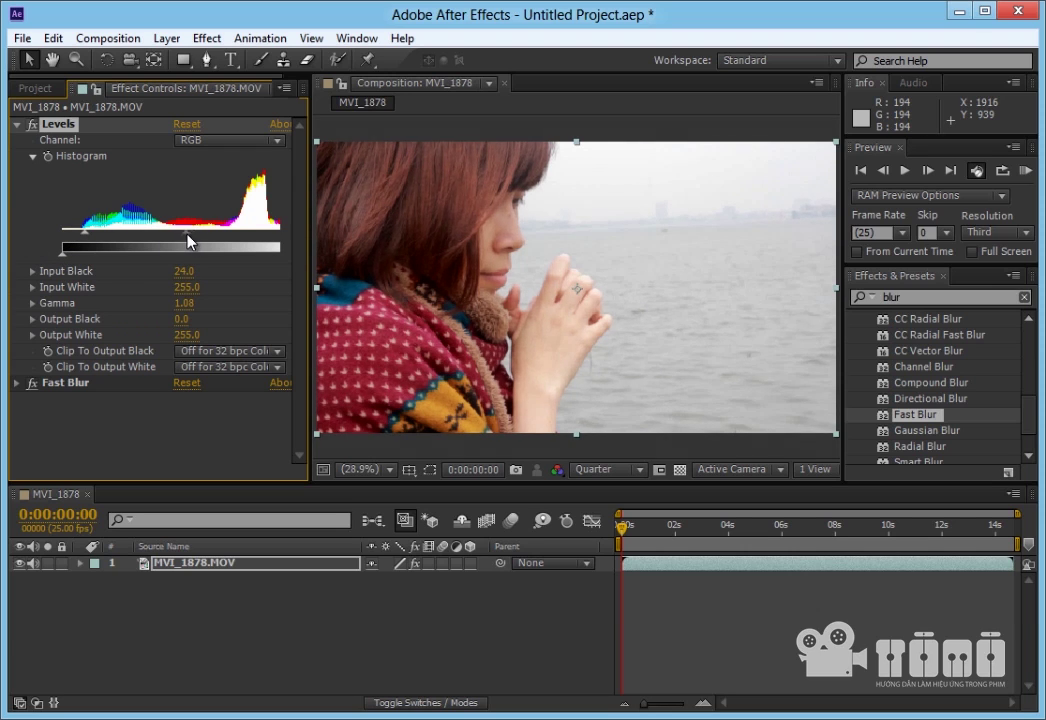
{"action": "left_click_drag", "start_coordinate": [282, 235], "coordinate": [256, 232]}
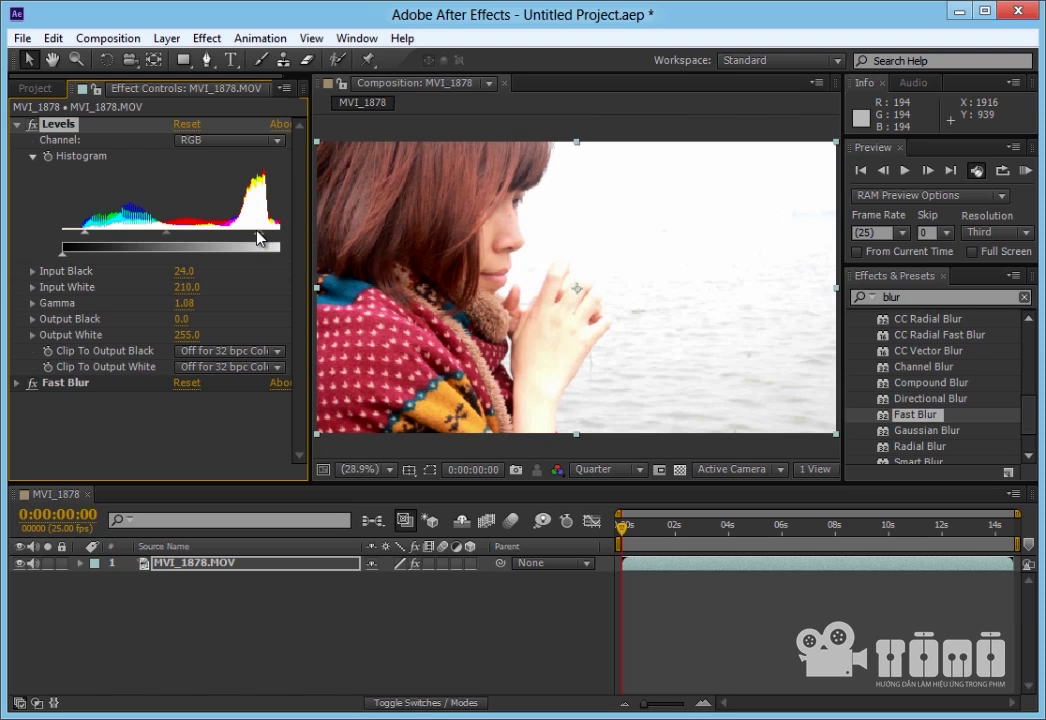
{"action": "left_click", "coordinate": [16, 384]}
{"action": "left_click_drag", "start_coordinate": [179, 400], "coordinate": [210, 319]}
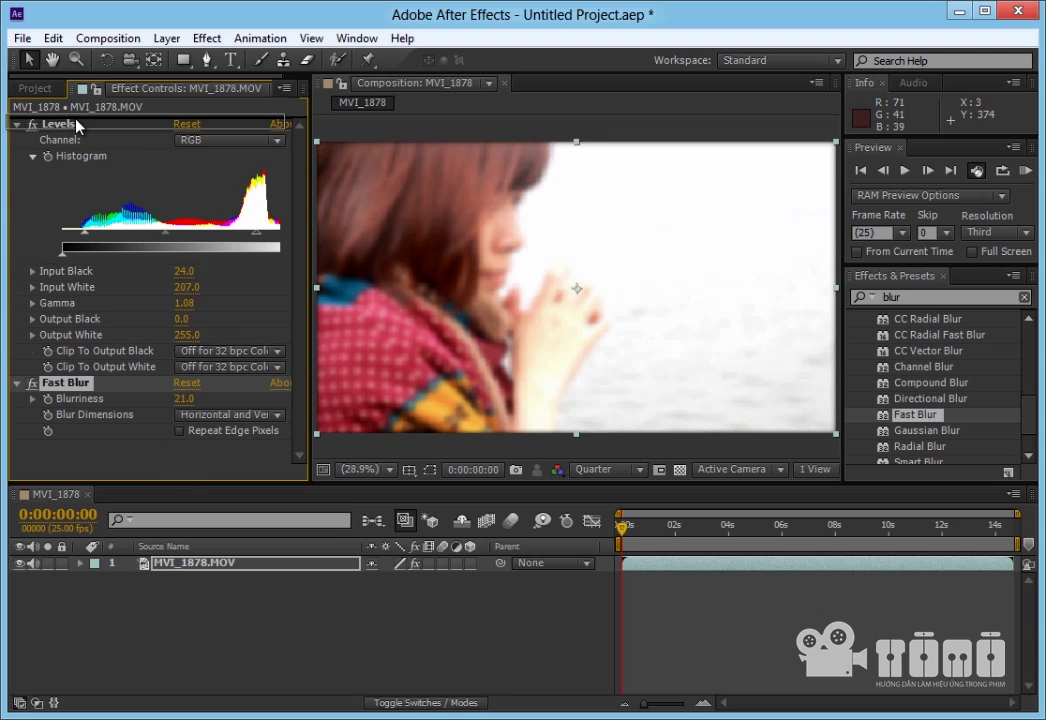
{"action": "left_click_drag", "start_coordinate": [80, 364], "coordinate": [62, 115]}
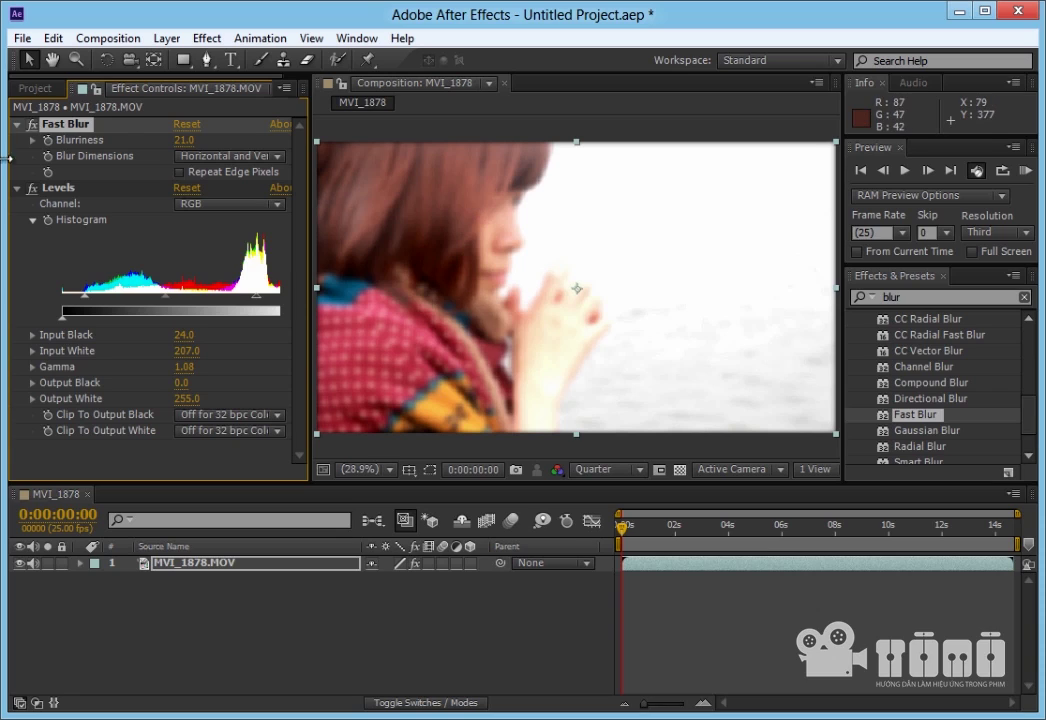
Collapse both effects and delete Fast Blur and Levels from the layer.
{"action": "left_click", "coordinate": [17, 188]}
{"action": "left_click", "coordinate": [17, 124]}
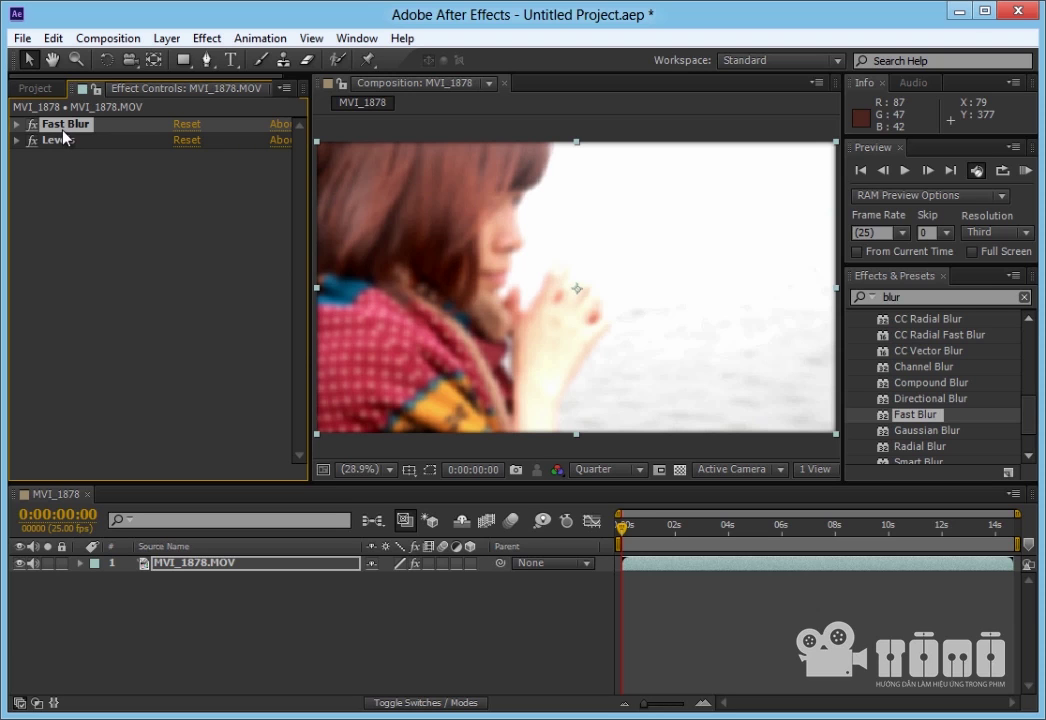
{"action": "key", "text": "Delete"}
{"action": "left_click", "coordinate": [55, 125]}
{"action": "key", "text": "Delete"}
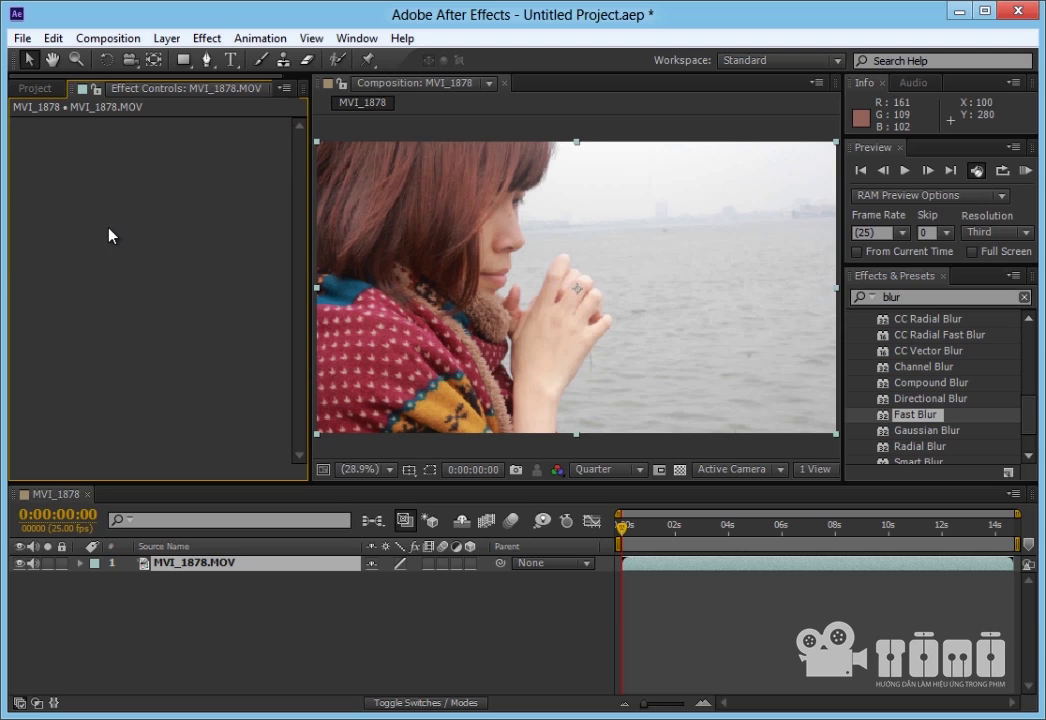
{"action": "left_click", "coordinate": [207, 38]}
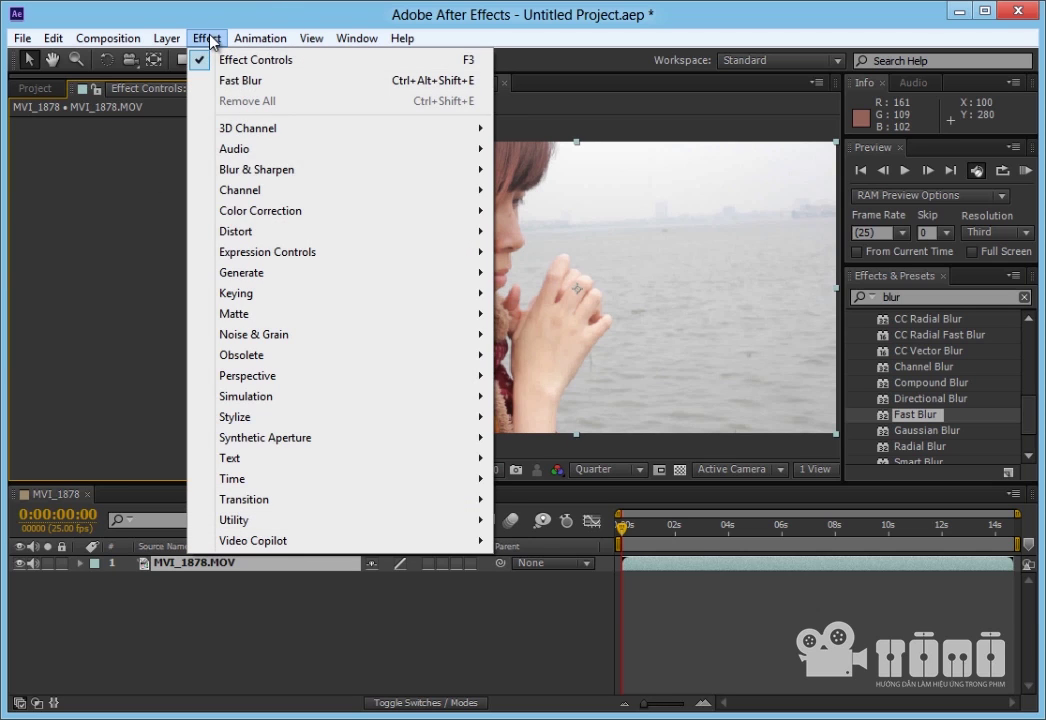
Apply CC Vector Blur from the Blur & Sharpen category to the clip.
{"action": "mouse_move", "coordinate": [243, 133]}
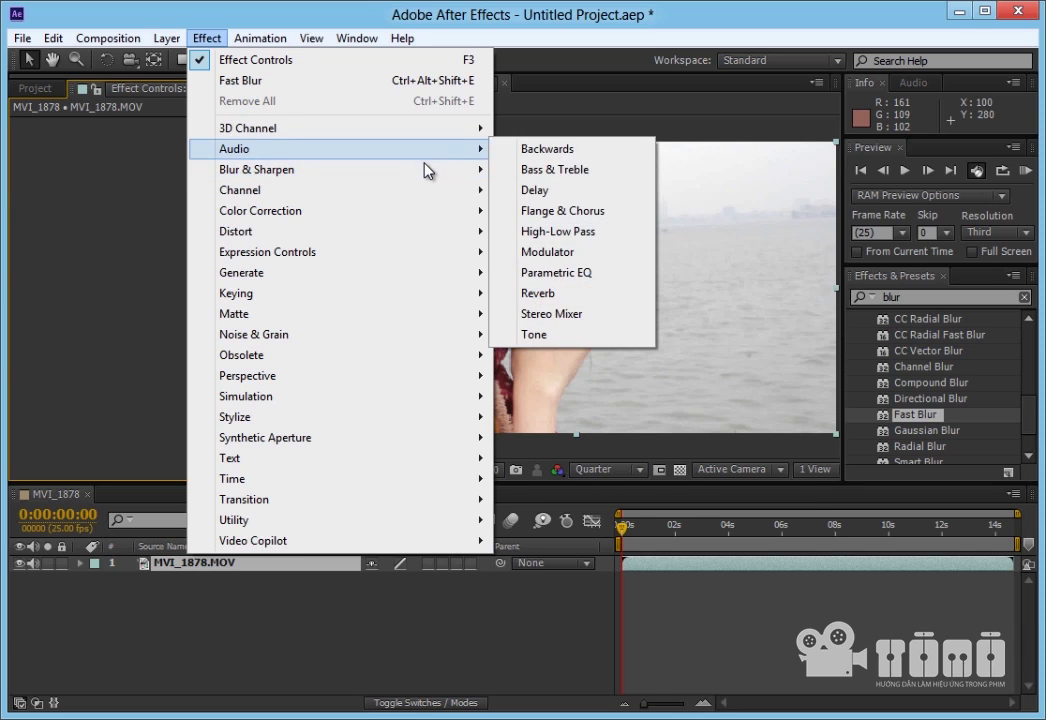
{"action": "mouse_move", "coordinate": [424, 170]}
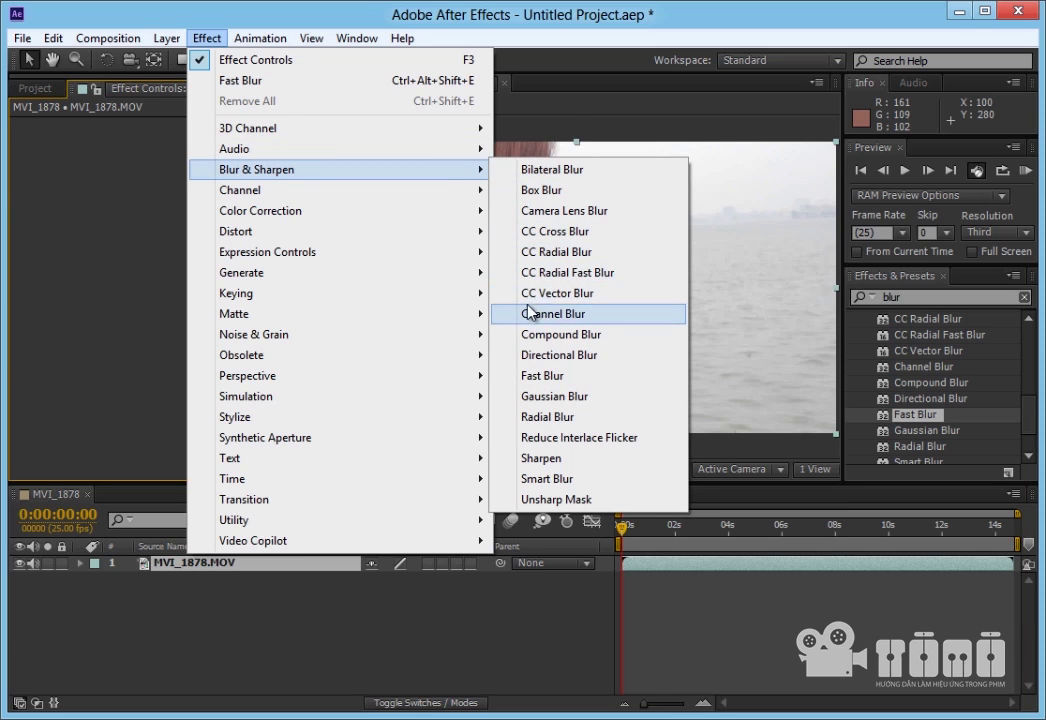
{"action": "left_click", "coordinate": [579, 300]}
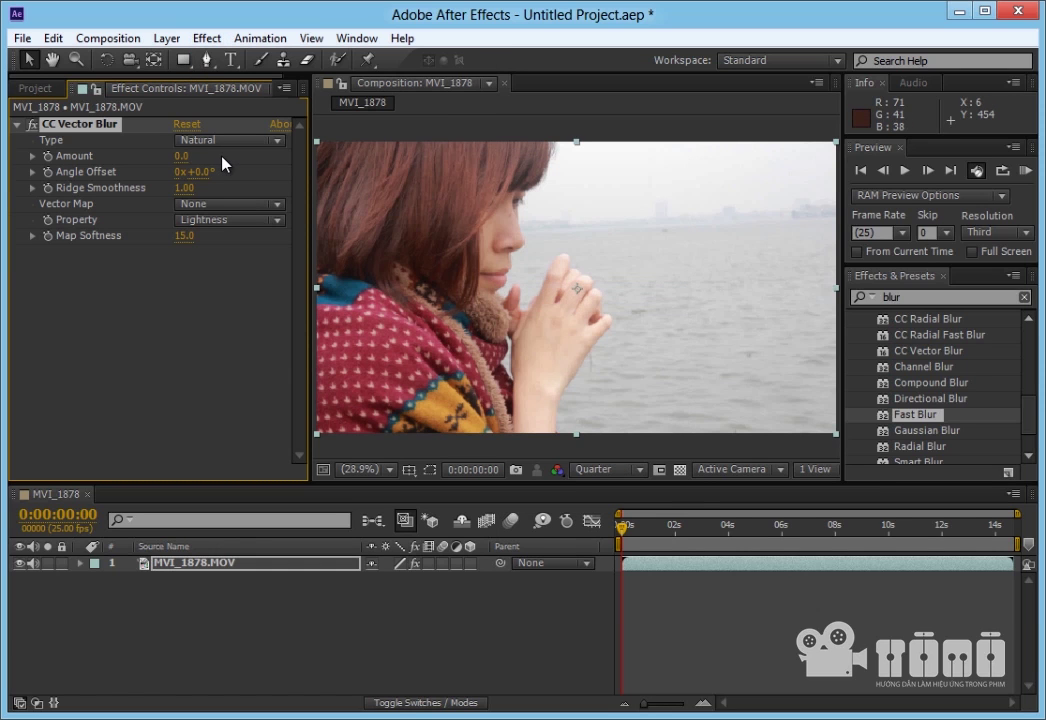
Set CC Vector Blur Amount to 25, then increase it further.
{"action": "left_click", "coordinate": [181, 156]}
{"action": "type", "text": "25"}
{"action": "key", "text": "Return"}
{"action": "left_click_drag", "start_coordinate": [207, 156], "coordinate": [235, 156]}
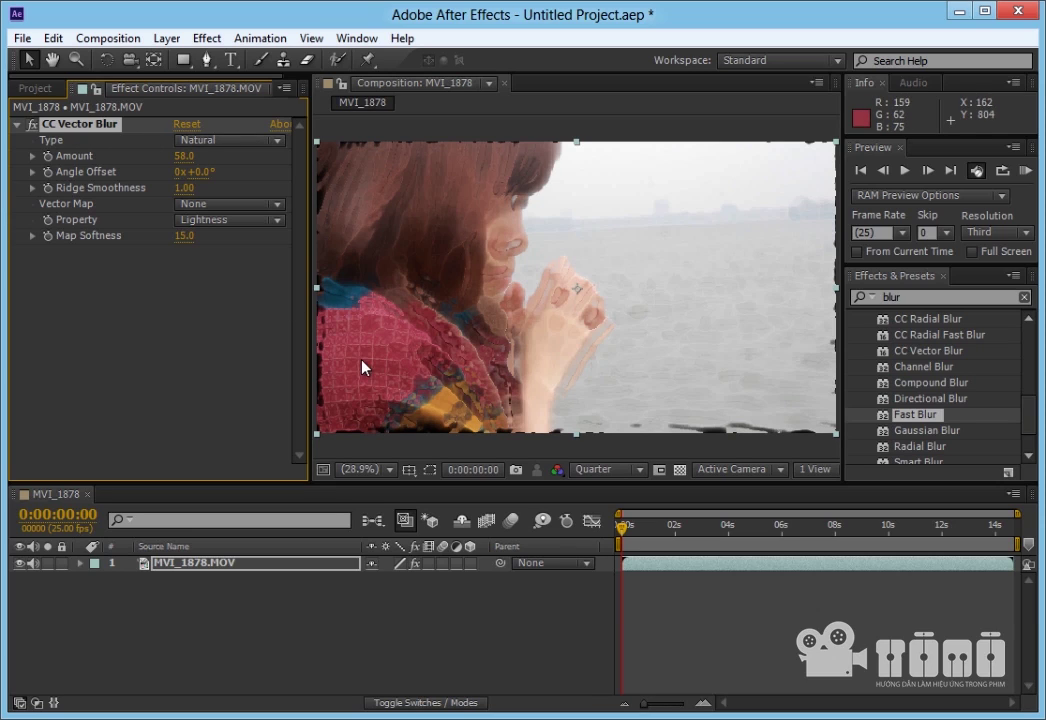
Try Angle Offset 49°, Ridge Smoothness 10.40 and Map Softness 4.0, then delete the effect.
{"action": "left_click_drag", "start_coordinate": [222, 172], "coordinate": [245, 172]}
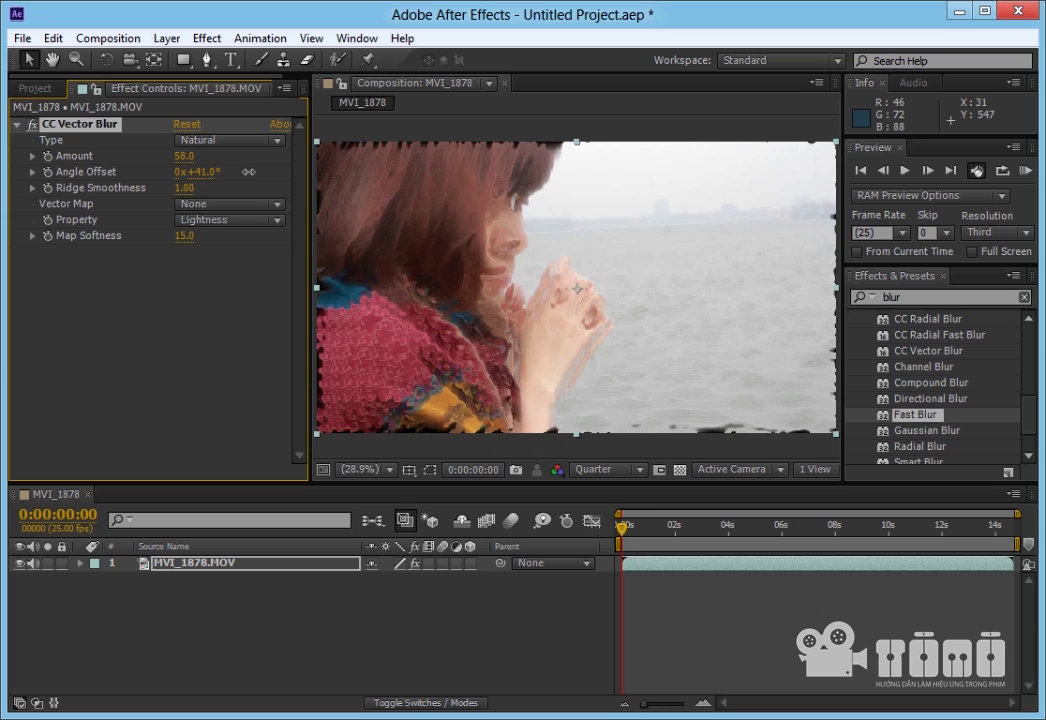
{"action": "mouse_move", "coordinate": [186, 188]}
{"action": "left_mouse_down"}
{"action": "mouse_move", "coordinate": [250, 190]}
{"action": "mouse_move", "coordinate": [222, 192]}
{"action": "left_mouse_up"}
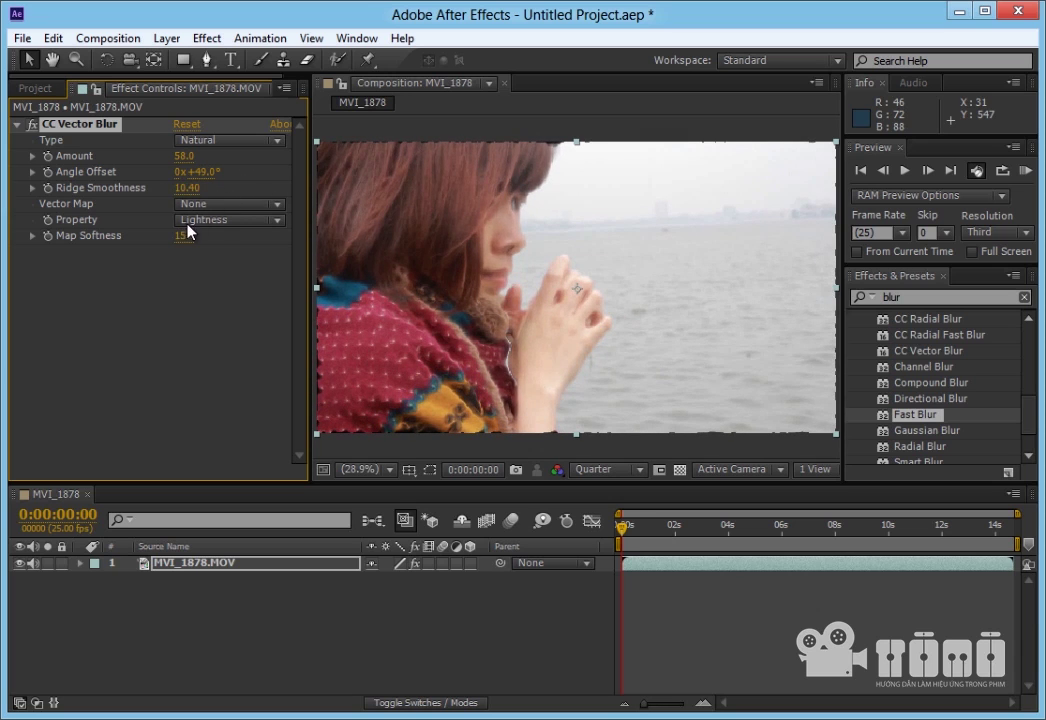
{"action": "left_click_drag", "start_coordinate": [222, 192], "coordinate": [240, 192]}
{"action": "mouse_move", "coordinate": [183, 236]}
{"action": "left_mouse_down"}
{"action": "mouse_move", "coordinate": [114, 237]}
{"action": "mouse_move", "coordinate": [88, 213]}
{"action": "left_mouse_up"}
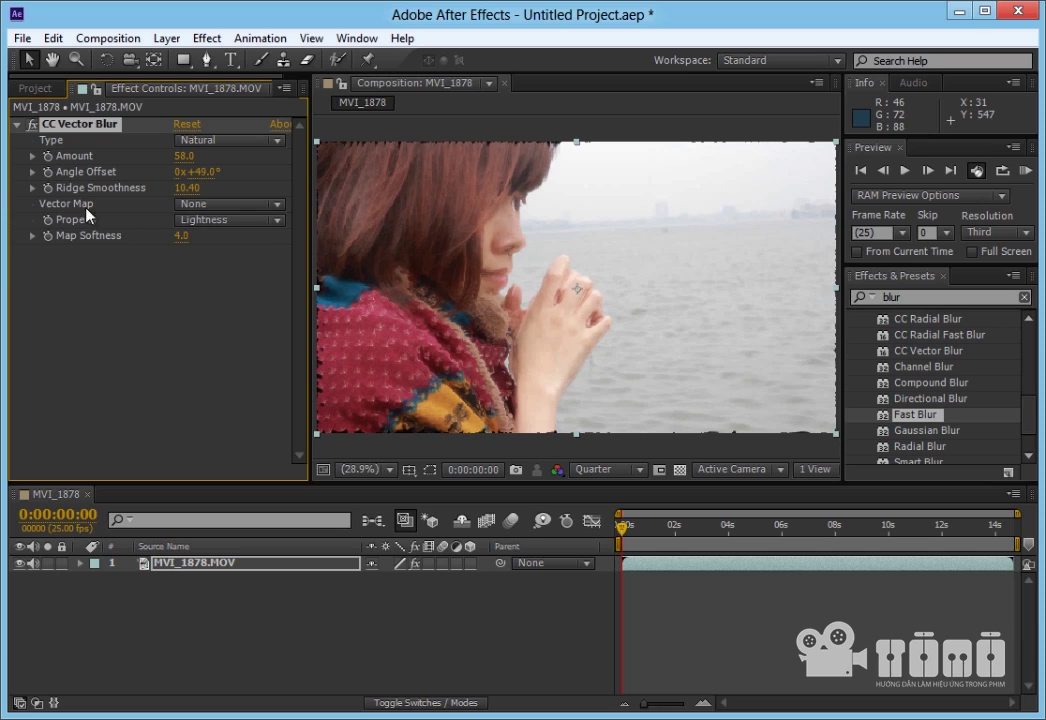
{"action": "key", "text": "Delete"}
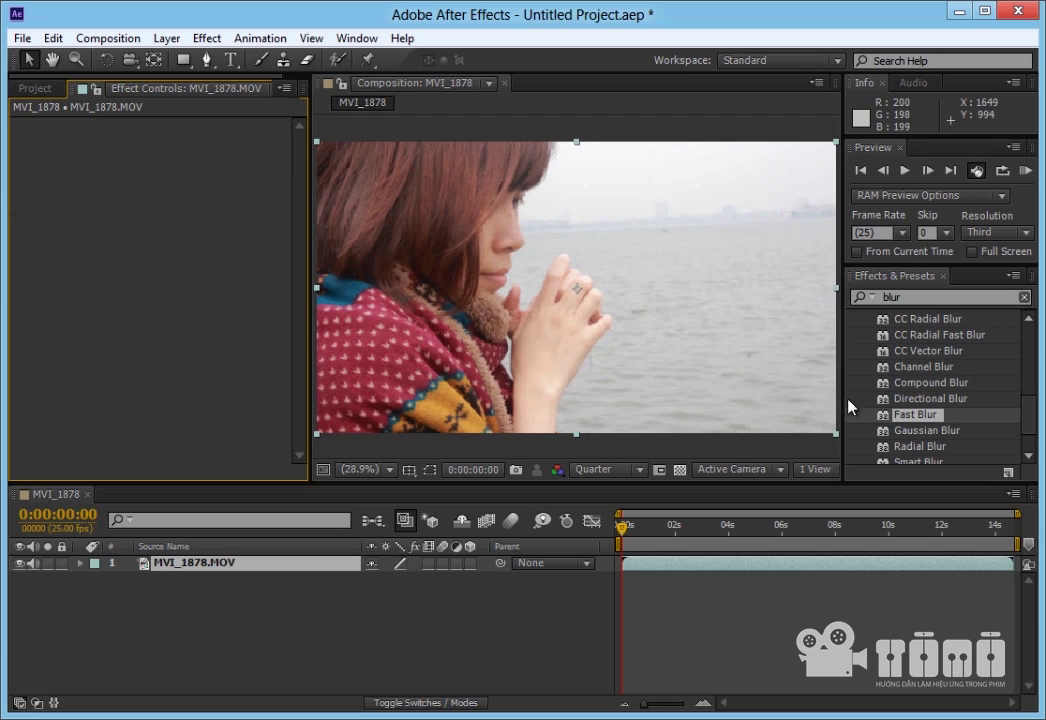
Clear the 'blur' search so all effect categories are listed.
{"action": "left_click", "coordinate": [918, 446]}
{"action": "scroll", "coordinate": [910, 420], "scroll_direction": "down", "scroll_amount": 1}
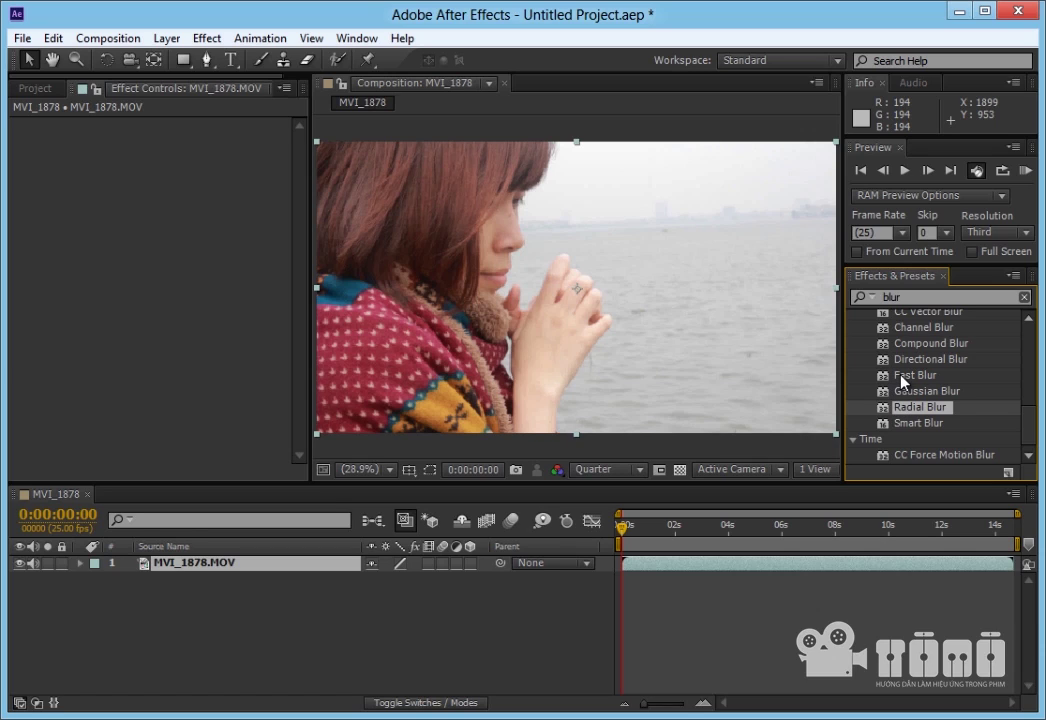
{"action": "left_click", "coordinate": [1024, 297]}
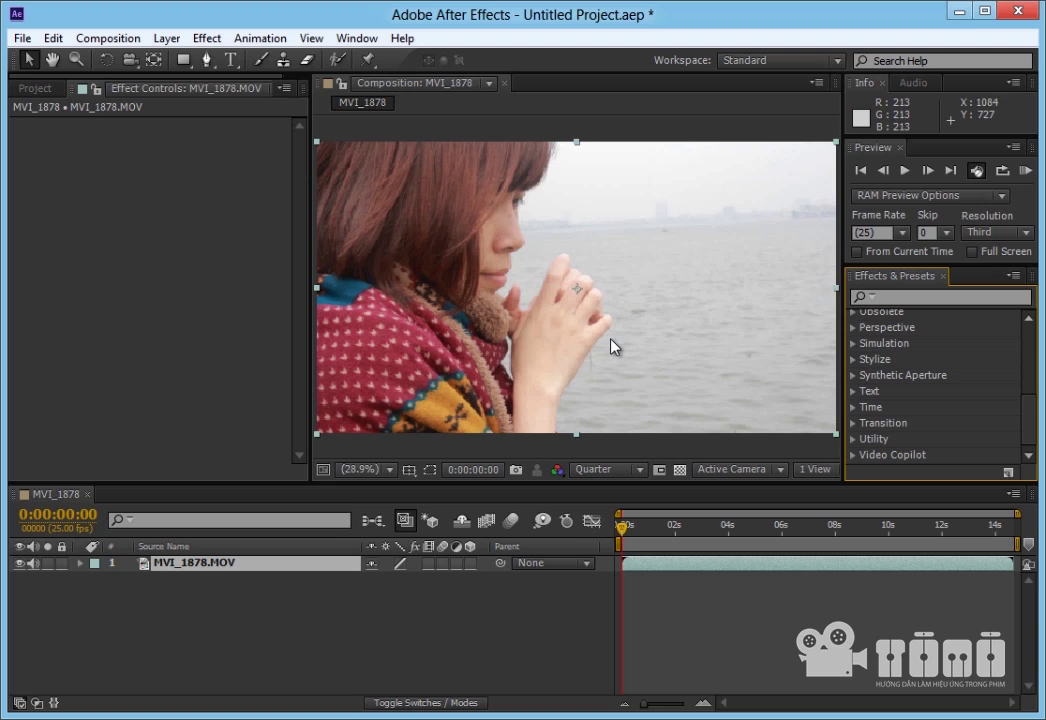
Preview the clip playback, then search the effects for 'level'.
{"action": "key", "text": "space"}
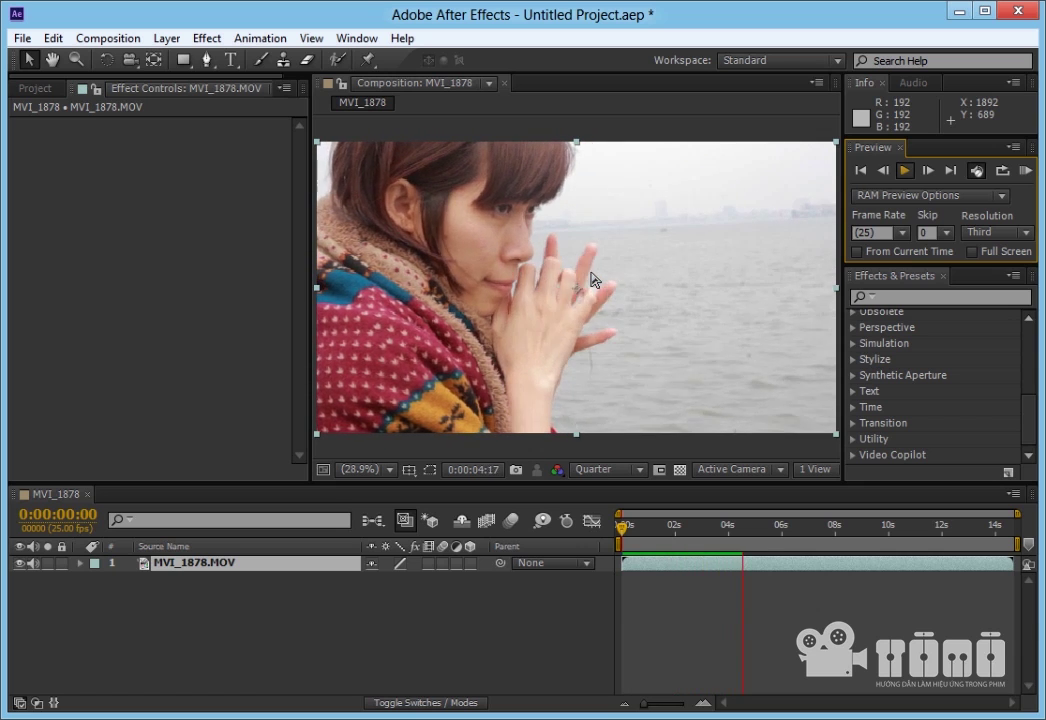
{"action": "left_click", "coordinate": [905, 171]}
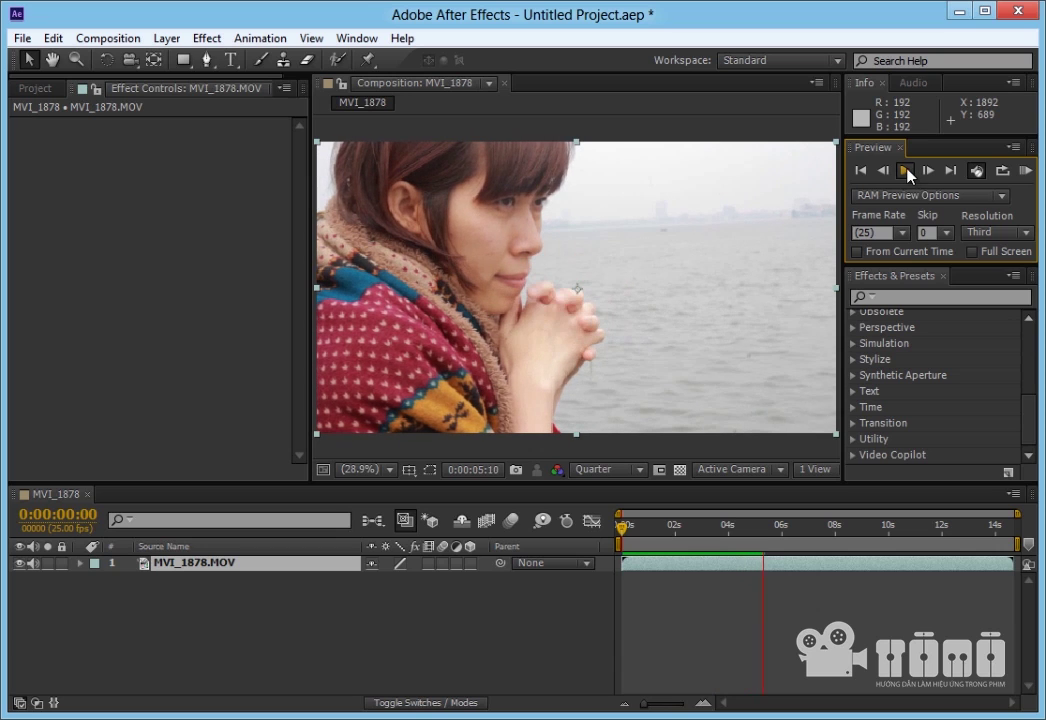
{"action": "left_click", "coordinate": [909, 296]}
{"action": "type", "text": "level"}
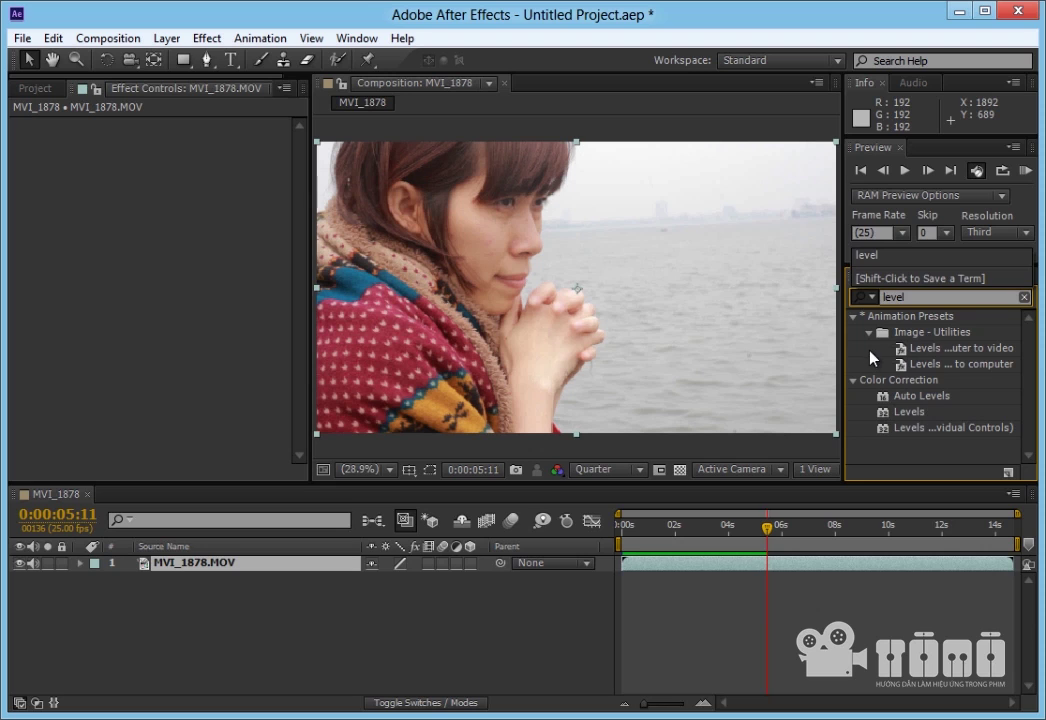
Apply Levels to the clip with Input Black raised to 25.0.
{"action": "left_click_drag", "start_coordinate": [905, 418], "coordinate": [294, 327]}
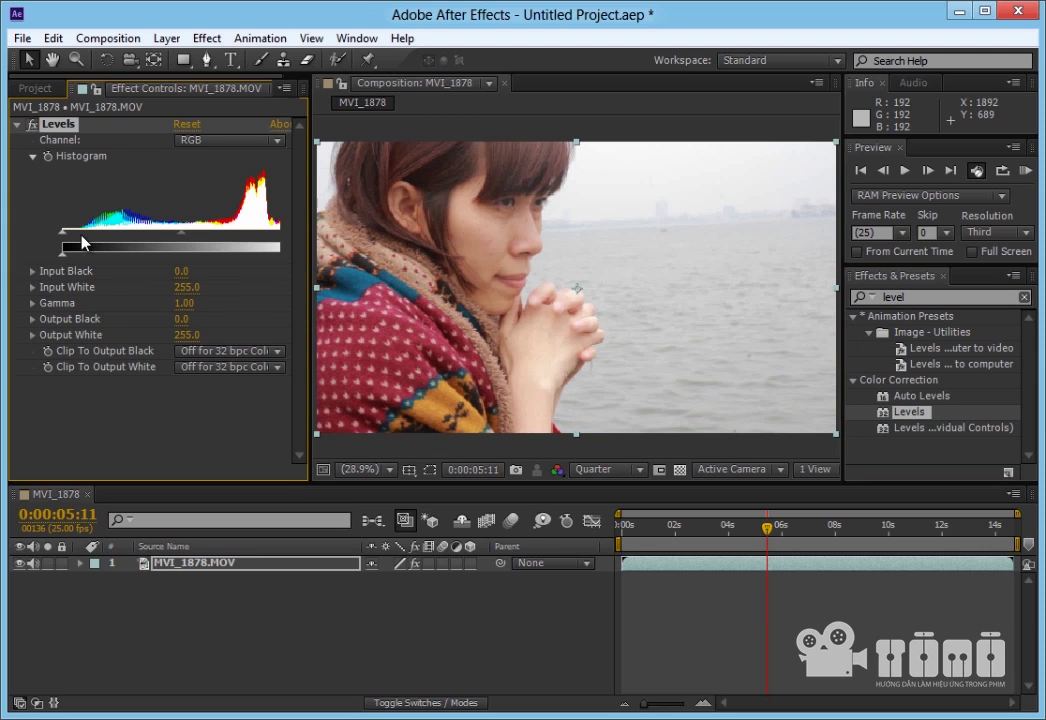
{"action": "left_click_drag", "start_coordinate": [64, 236], "coordinate": [87, 236]}
{"action": "left_click", "coordinate": [941, 296]}
Search 'curve', apply Curves, and bend it into an S-shaped contrast curve.
{"action": "type", "text": "curn"}
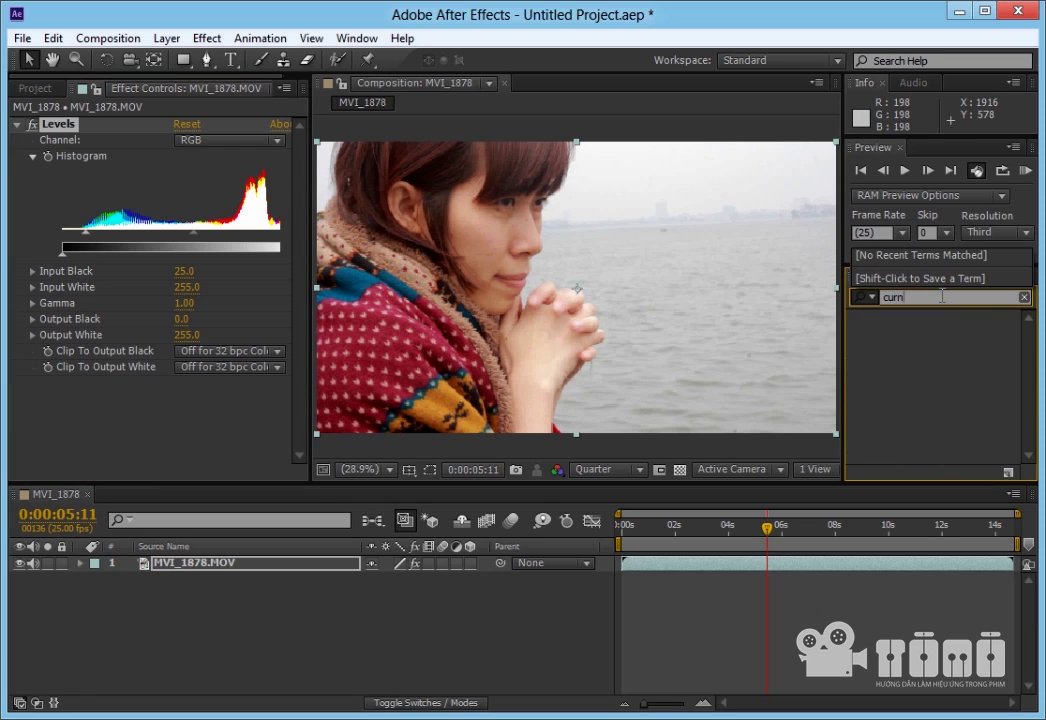
{"action": "key", "text": "BackSpace"}
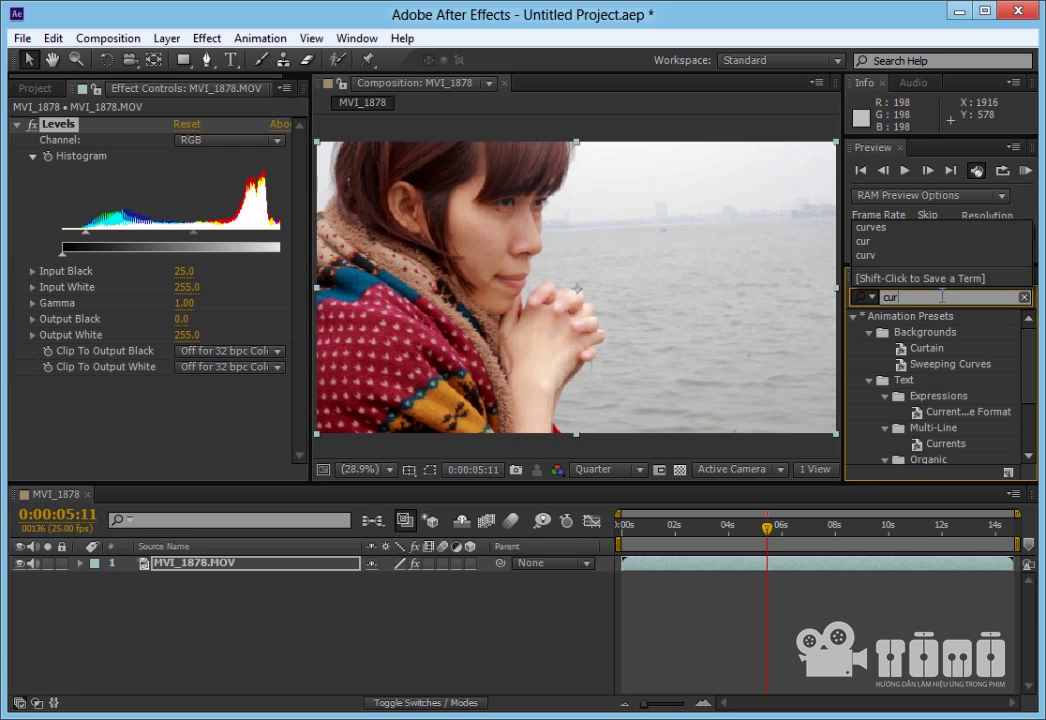
{"action": "type", "text": "ve"}
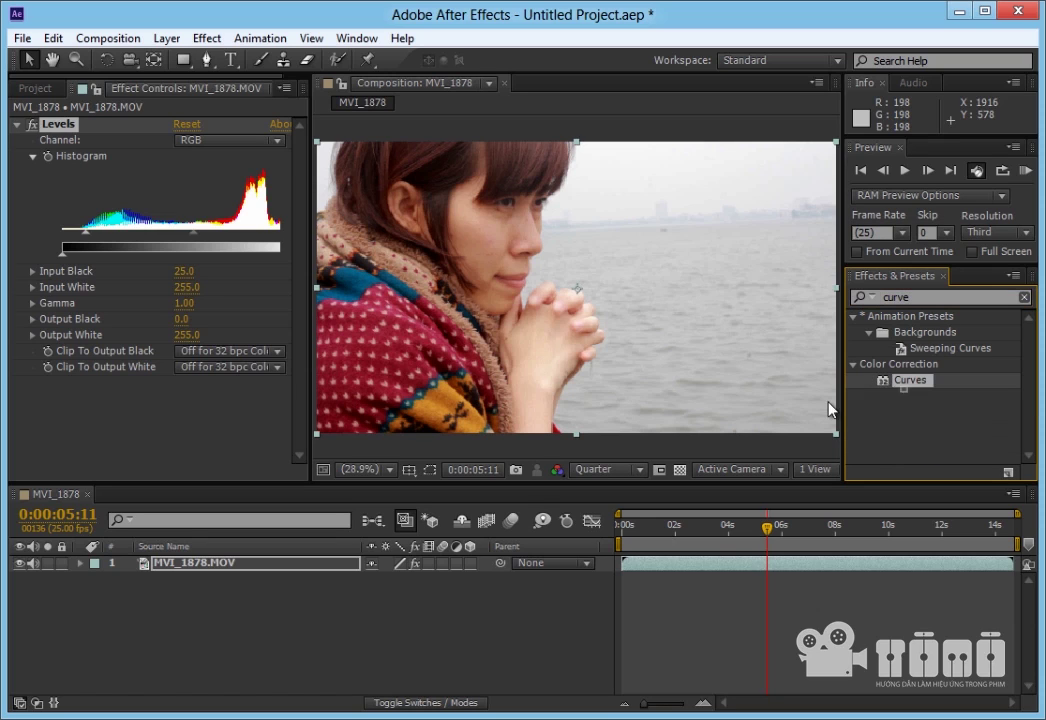
{"action": "left_click_drag", "start_coordinate": [910, 381], "coordinate": [90, 378]}
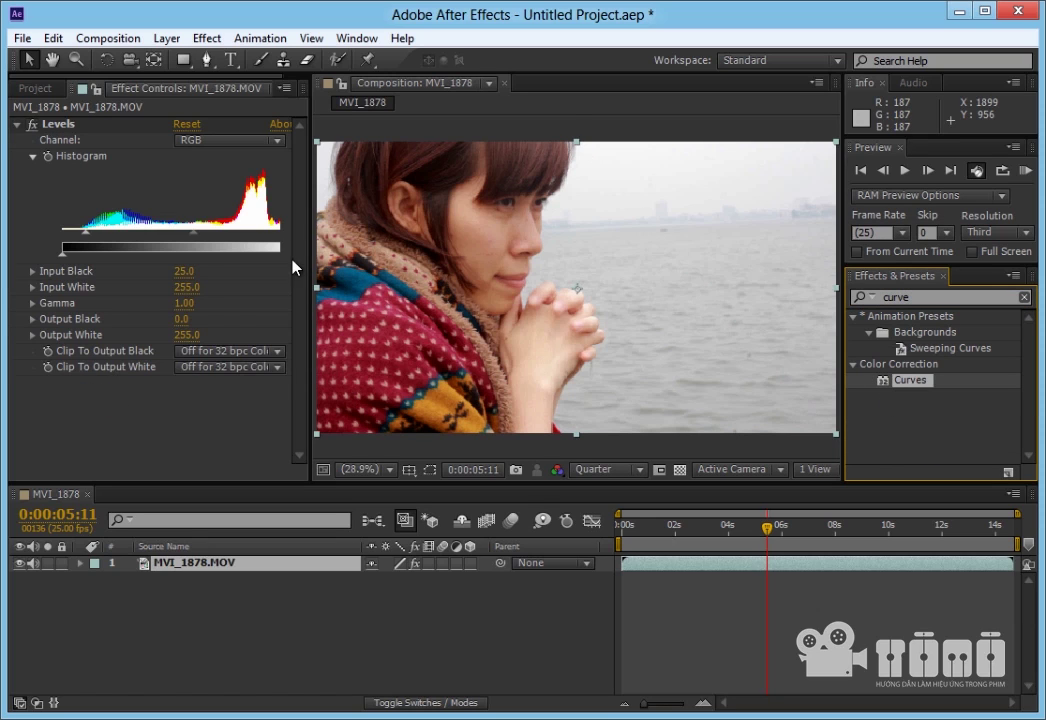
{"action": "left_click_drag", "start_coordinate": [167, 341], "coordinate": [169, 333]}
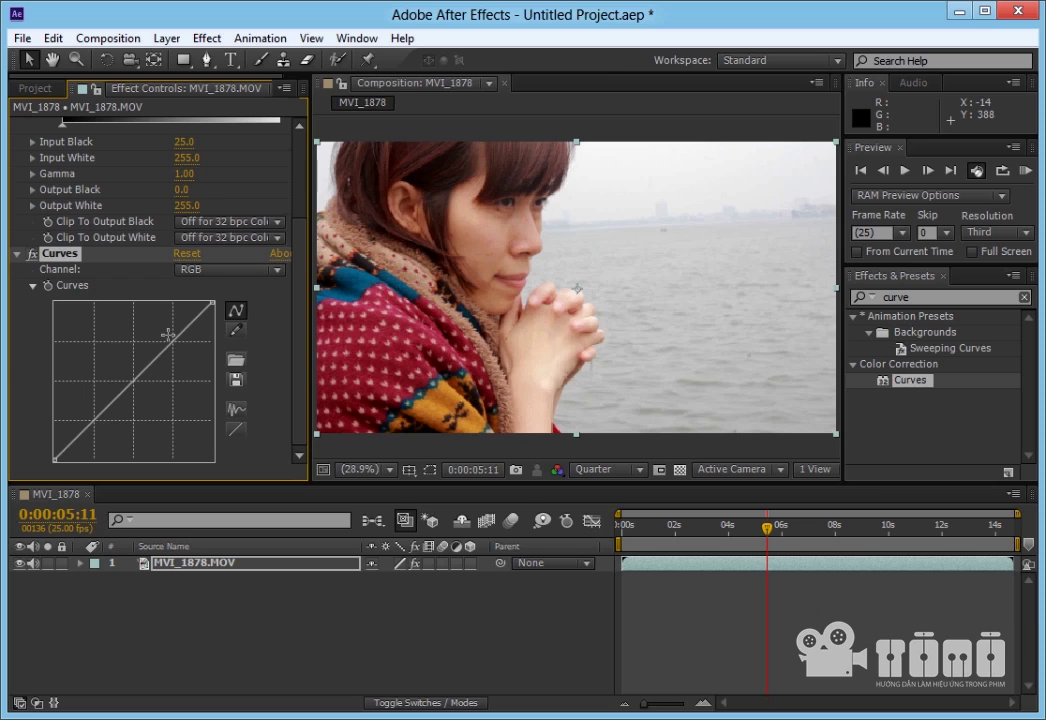
{"action": "left_click_drag", "start_coordinate": [96, 418], "coordinate": [96, 426]}
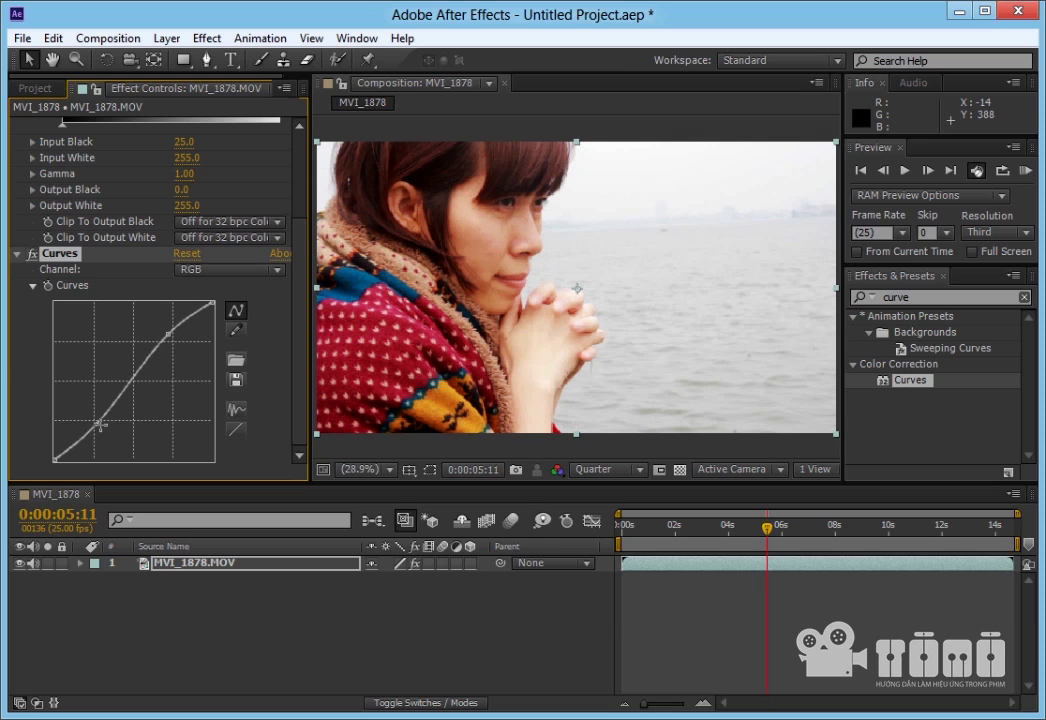
{"action": "left_click_drag", "start_coordinate": [168, 334], "coordinate": [166, 343]}
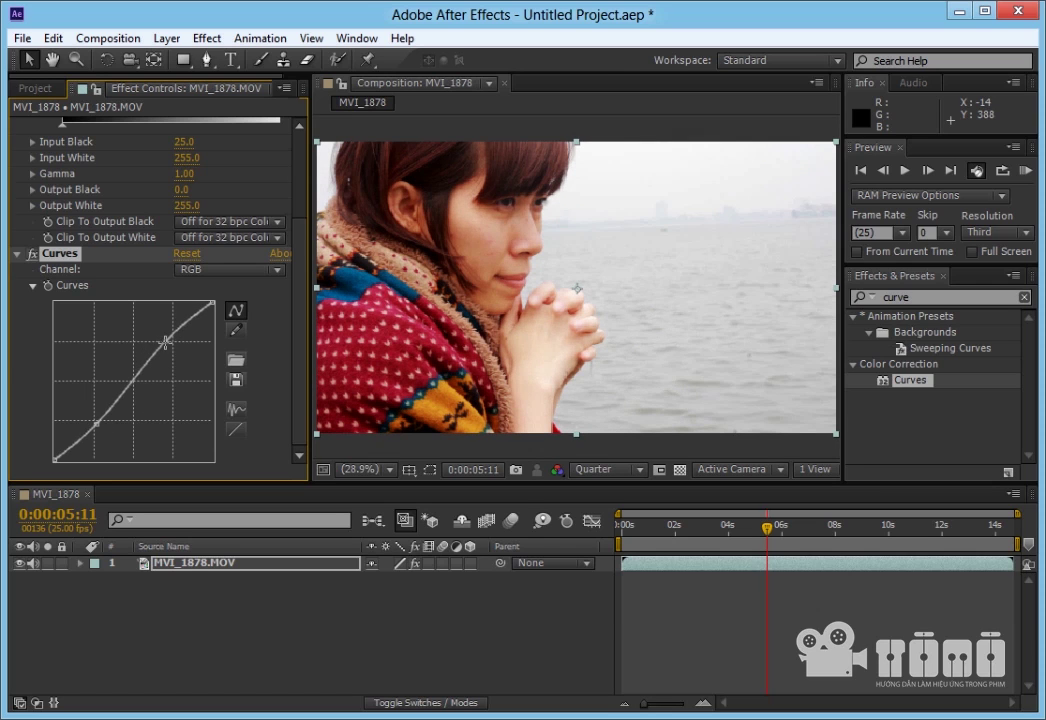
{"action": "left_click", "coordinate": [997, 294]}
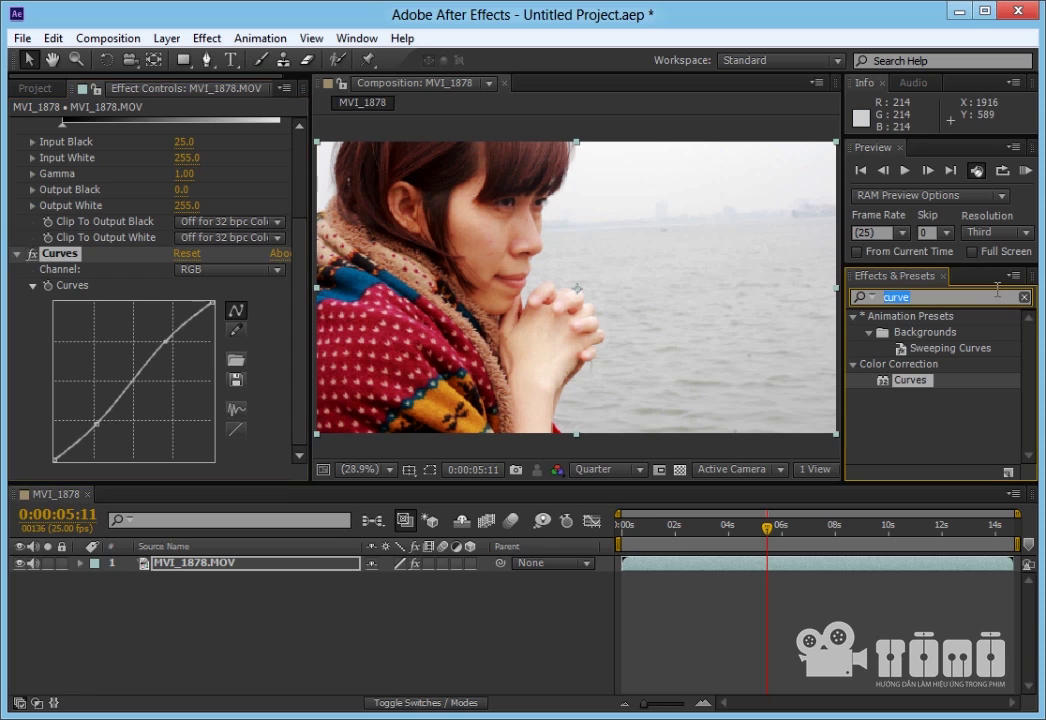
Collapse Levels and Curves, then apply Lens Flare (found by searching 'len') to the clip.
{"action": "type", "text": "len"}
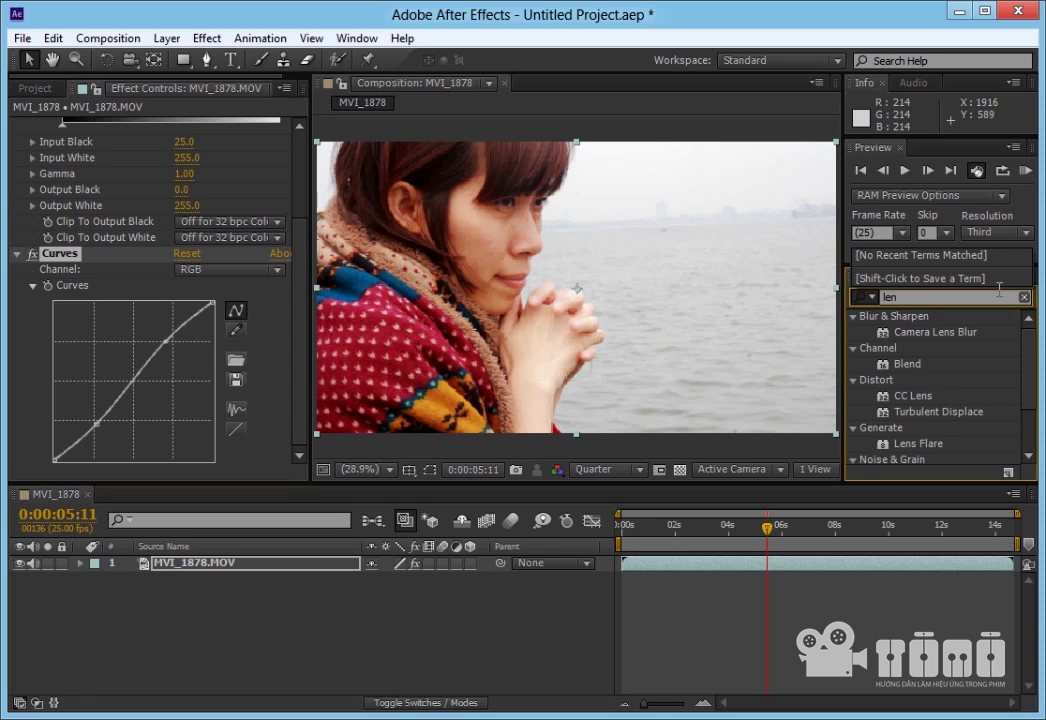
{"action": "key", "text": "Return"}
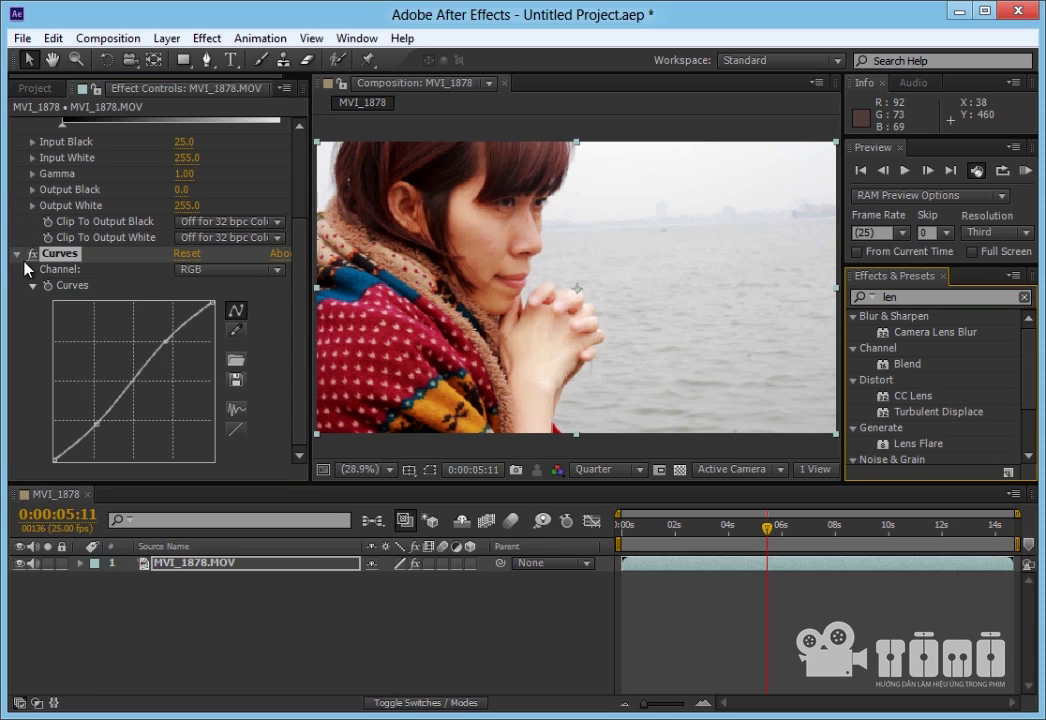
{"action": "left_click", "coordinate": [17, 253]}
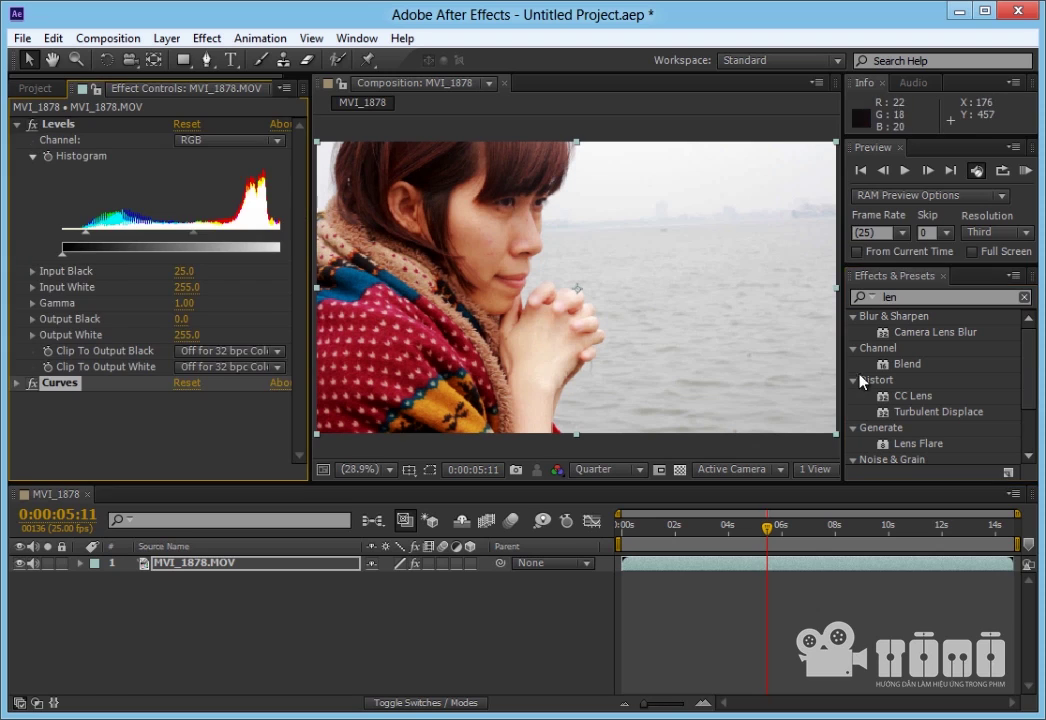
{"action": "left_click", "coordinate": [17, 124]}
{"action": "left_click", "coordinate": [912, 445]}
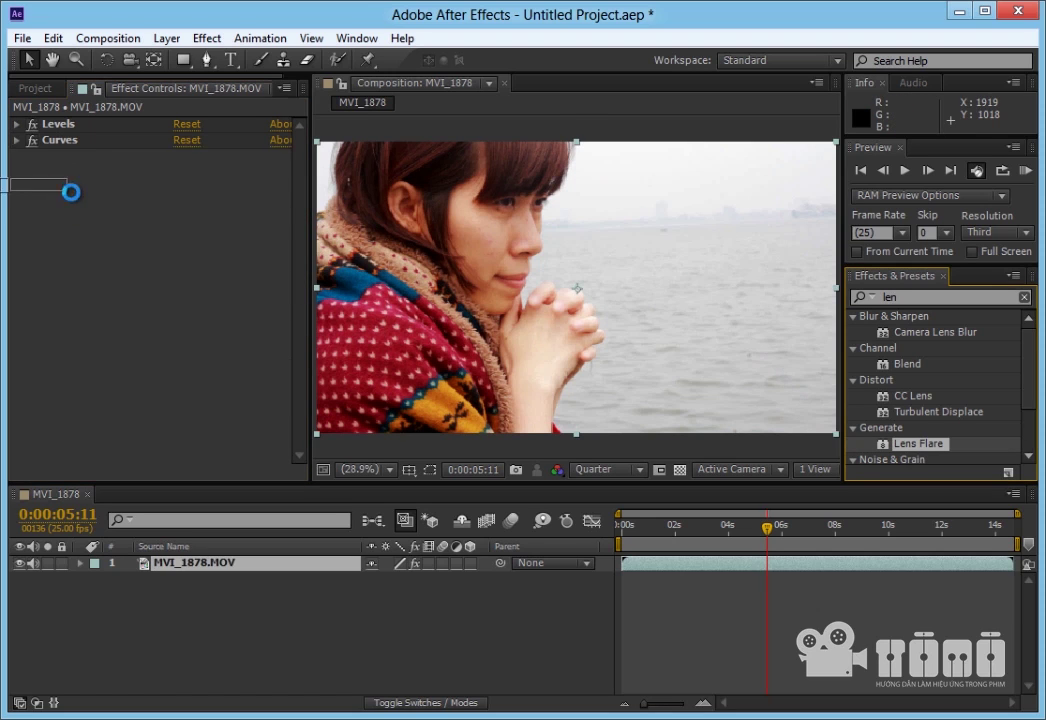
{"action": "left_click_drag", "start_coordinate": [857, 450], "coordinate": [70, 190]}
Centre the flare at 133.8,-39.3, raise its brightness to 133%, then disable the layer's effects to compare.
{"action": "left_click_drag", "start_coordinate": [556, 260], "coordinate": [384, 150]}
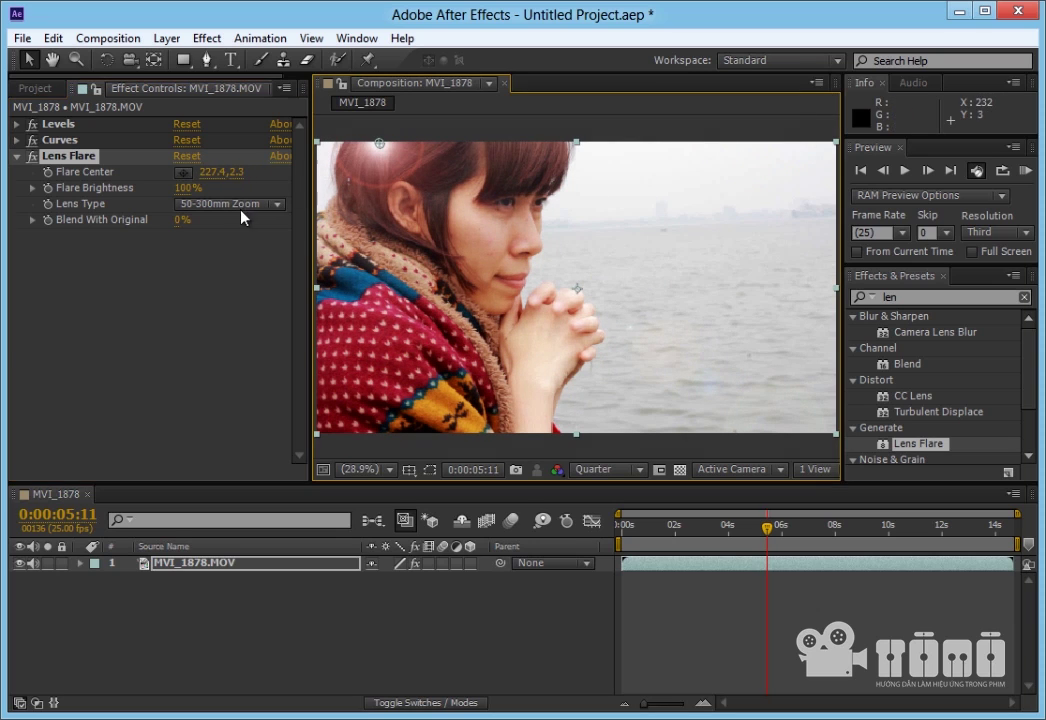
{"action": "left_click_drag", "start_coordinate": [186, 188], "coordinate": [216, 181]}
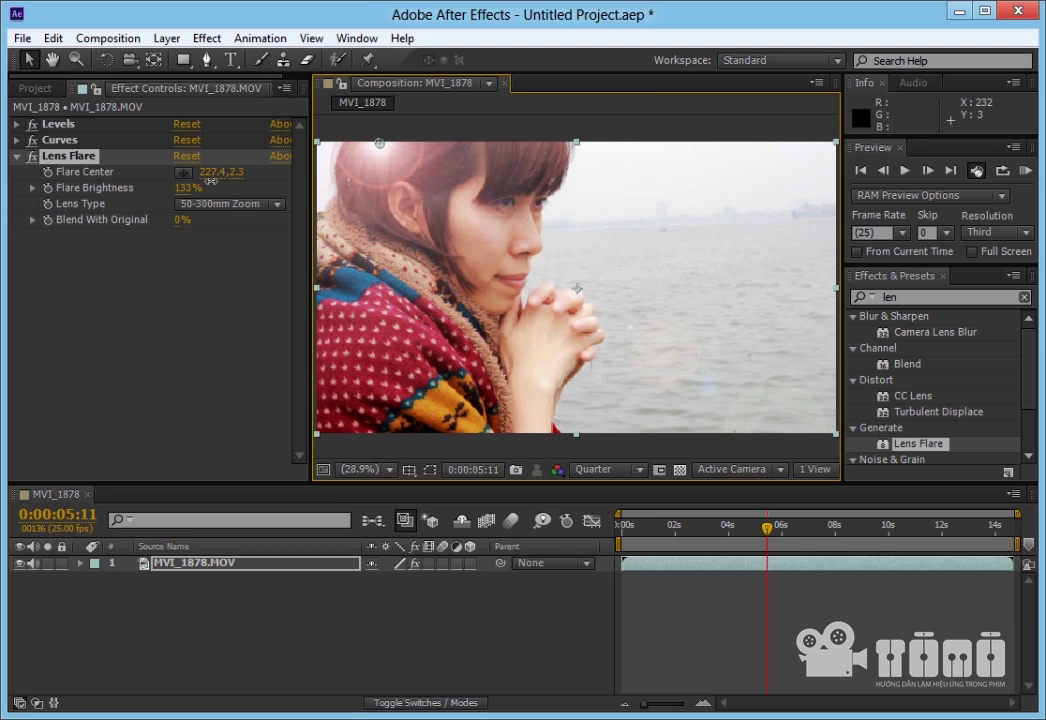
{"action": "left_click_drag", "start_coordinate": [376, 146], "coordinate": [350, 137]}
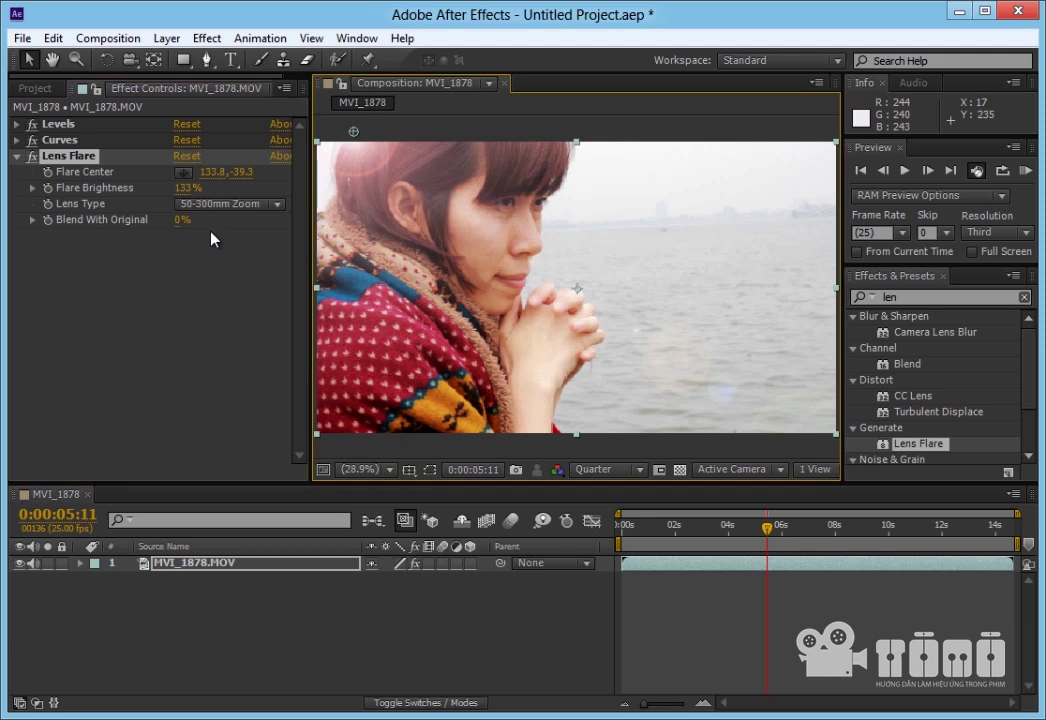
{"action": "type", "text": "4"}
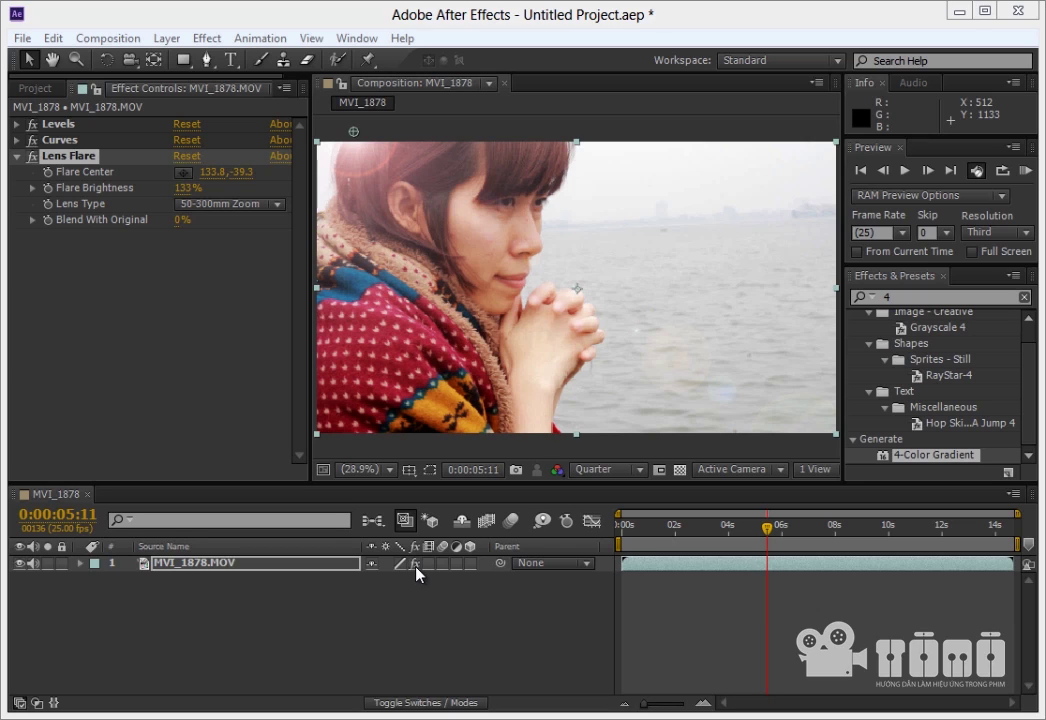
{"action": "left_click", "coordinate": [416, 566]}
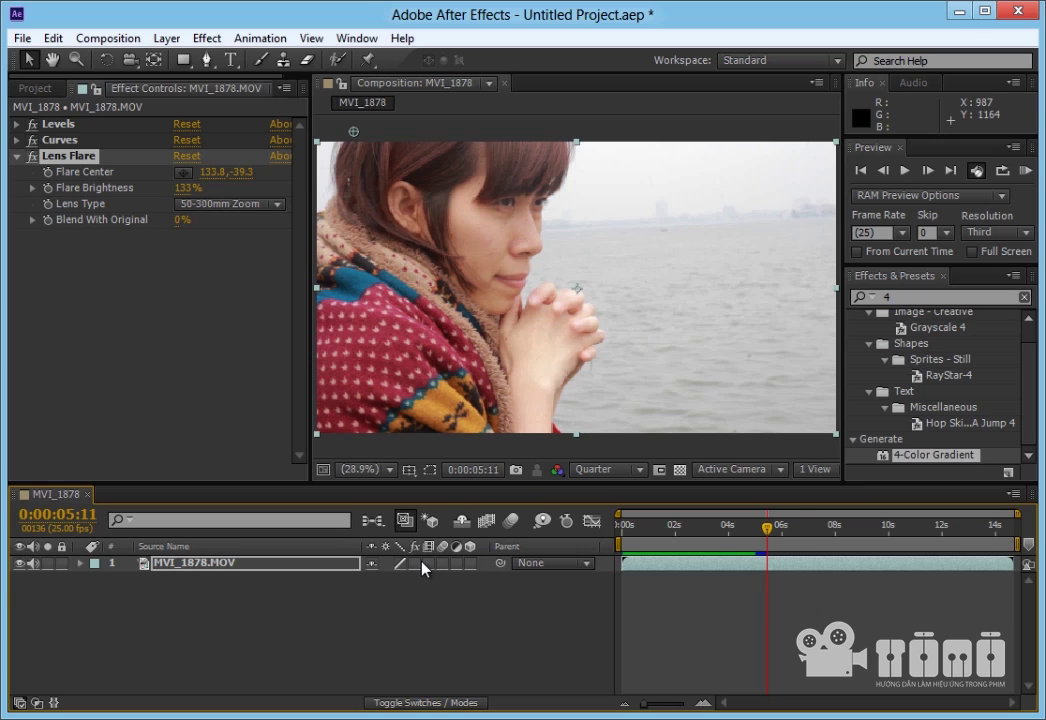
{"action": "left_click", "coordinate": [415, 564]}
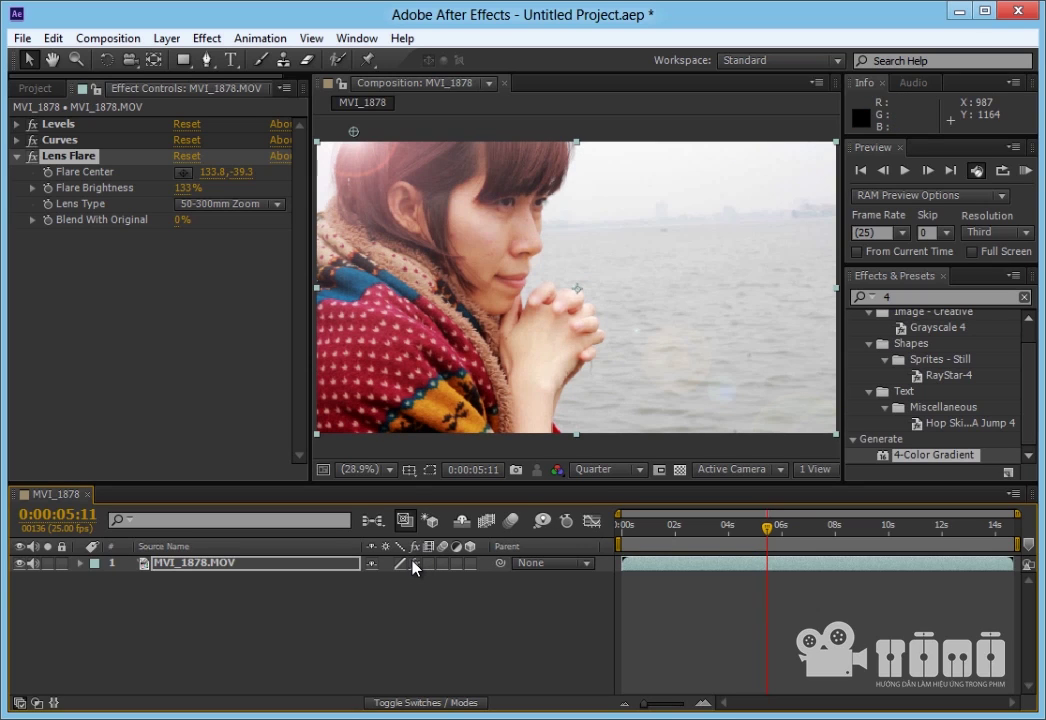